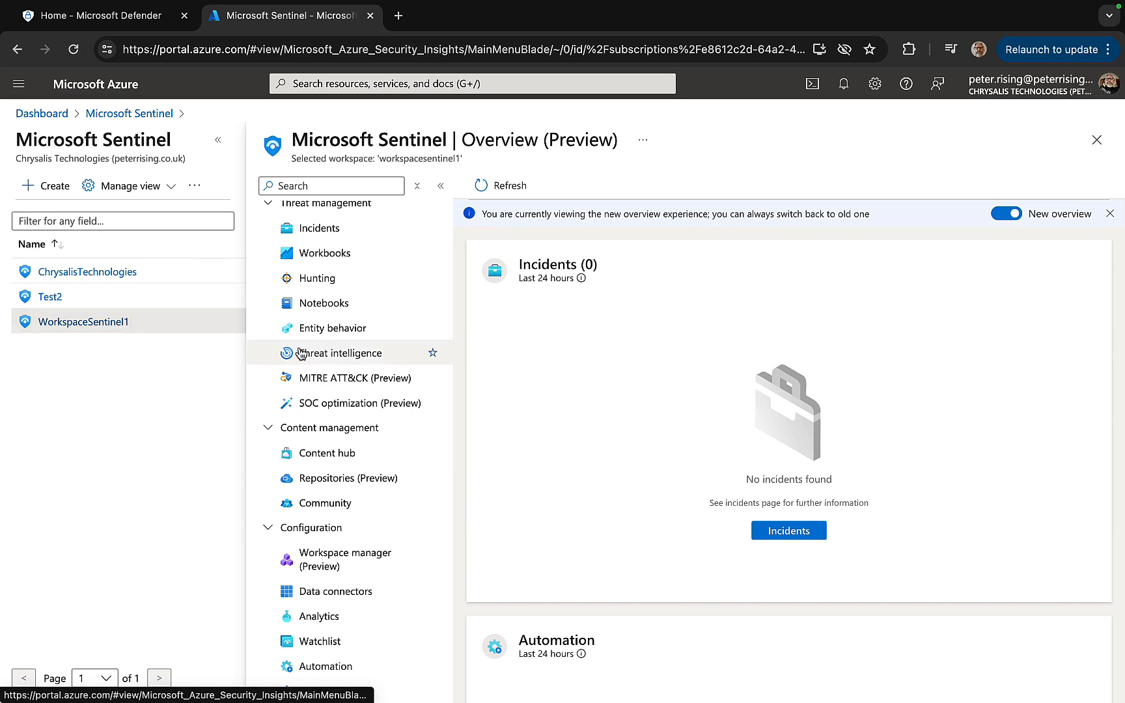
View the Incidents and Workbooks pages of the workspacesentinel1 workspace in Microsoft Sentinel.
{"action": "scroll", "coordinate": [337, 383], "scroll_direction": "up", "scroll_amount": 2}
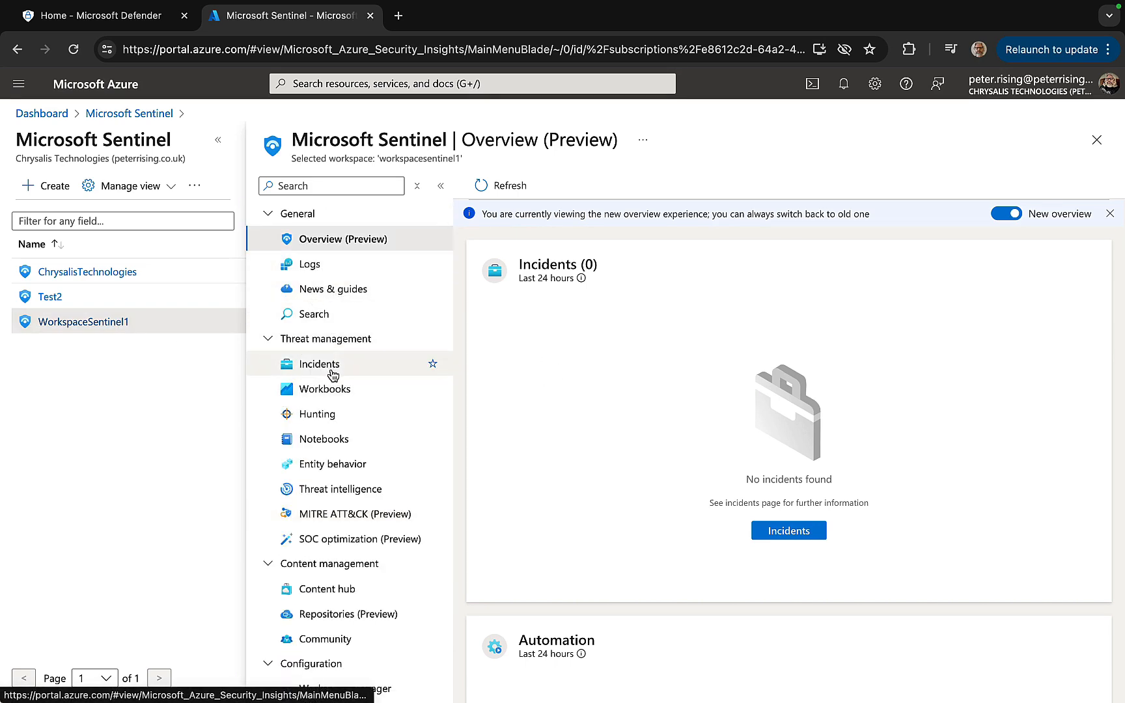
{"action": "left_click", "coordinate": [333, 375]}
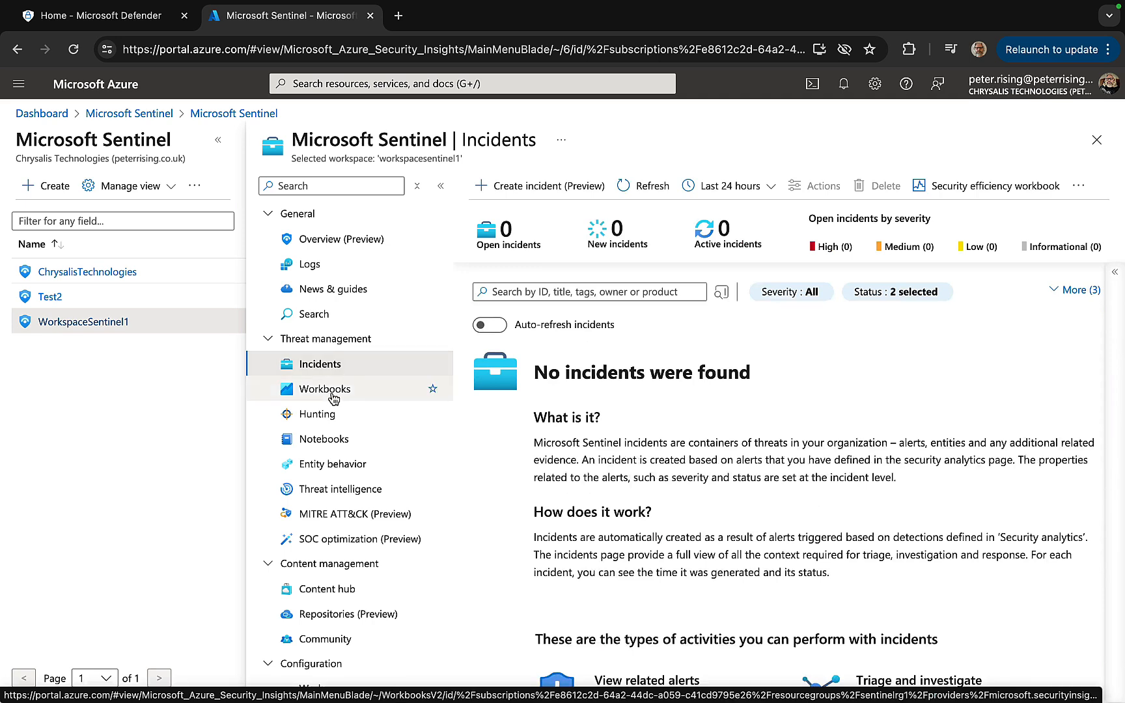
{"action": "left_click", "coordinate": [331, 396]}
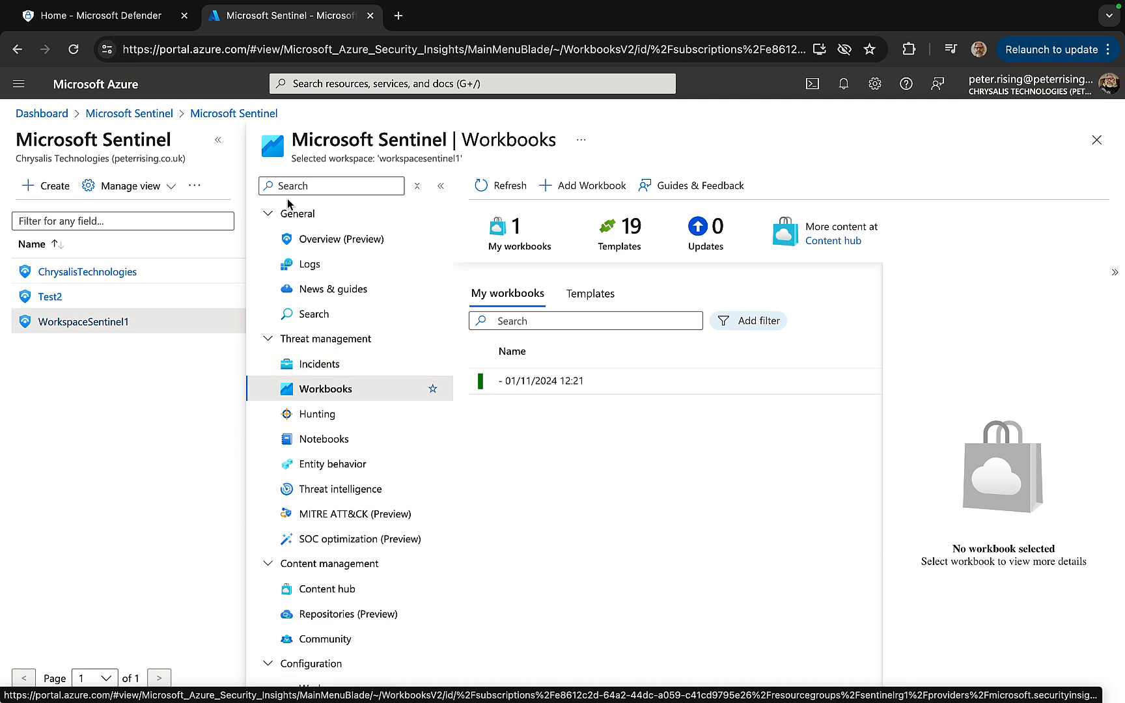
Switch to the Microsoft Defender portal, try to connect WorkspaceSentinel1, and open the linked guidance on turning on the Defender XDR connector.
{"action": "left_click", "coordinate": [103, 18]}
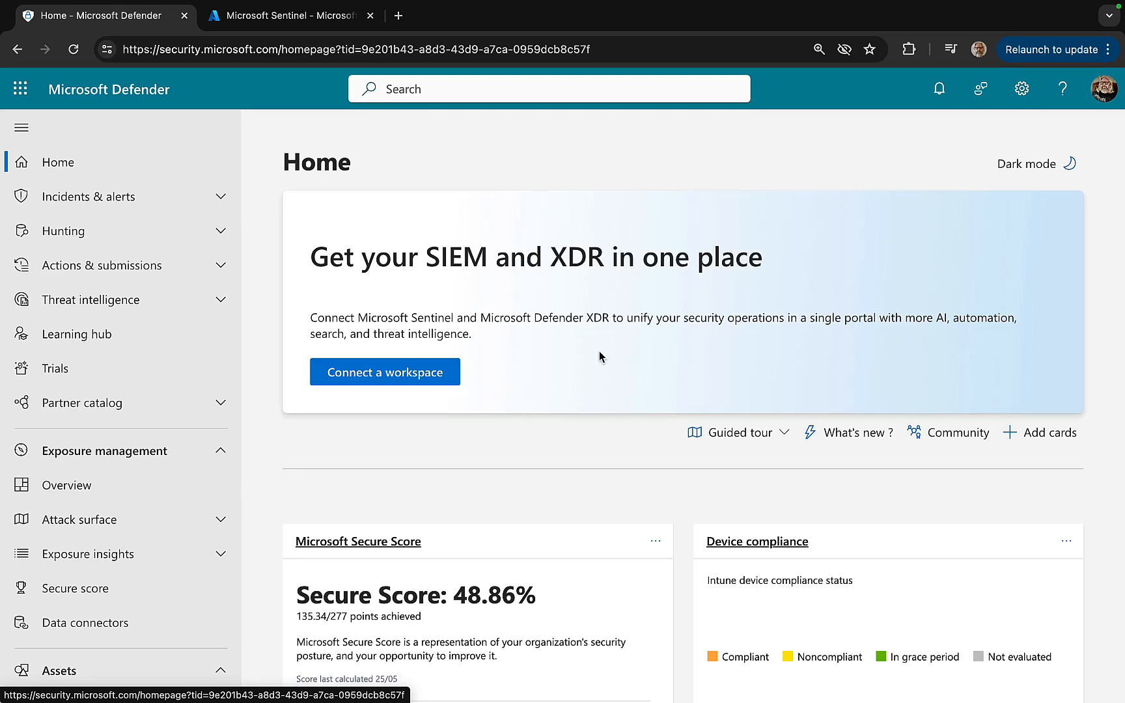
{"action": "left_click", "coordinate": [392, 375]}
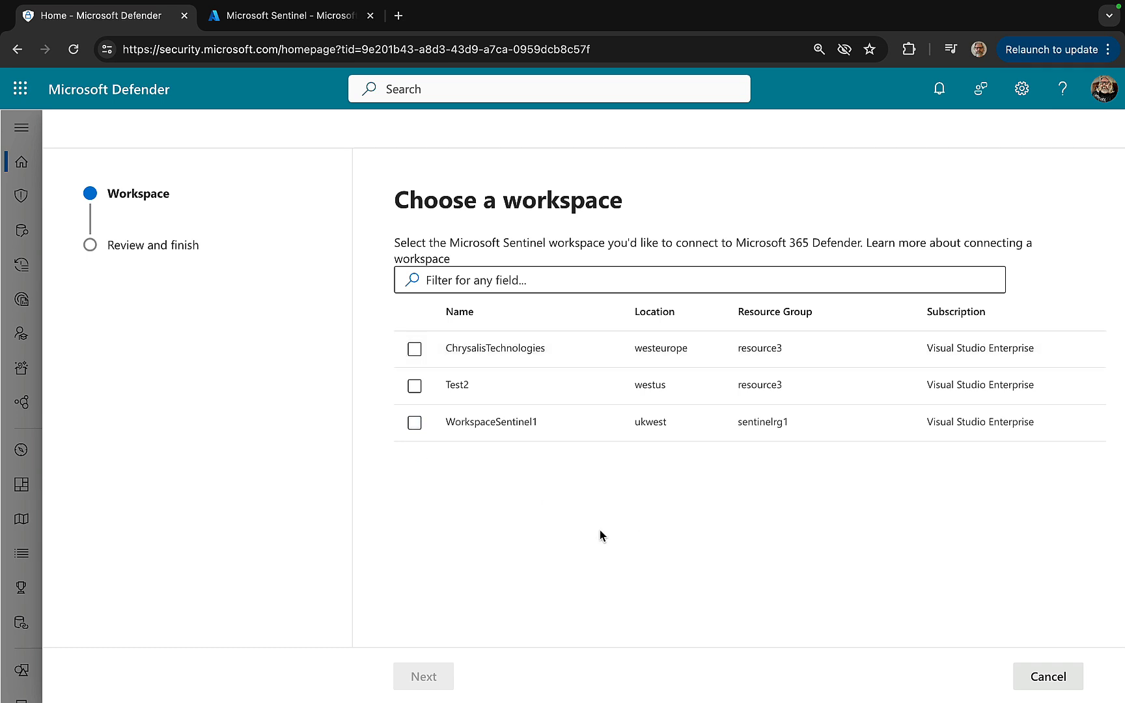
{"action": "left_click", "coordinate": [414, 423]}
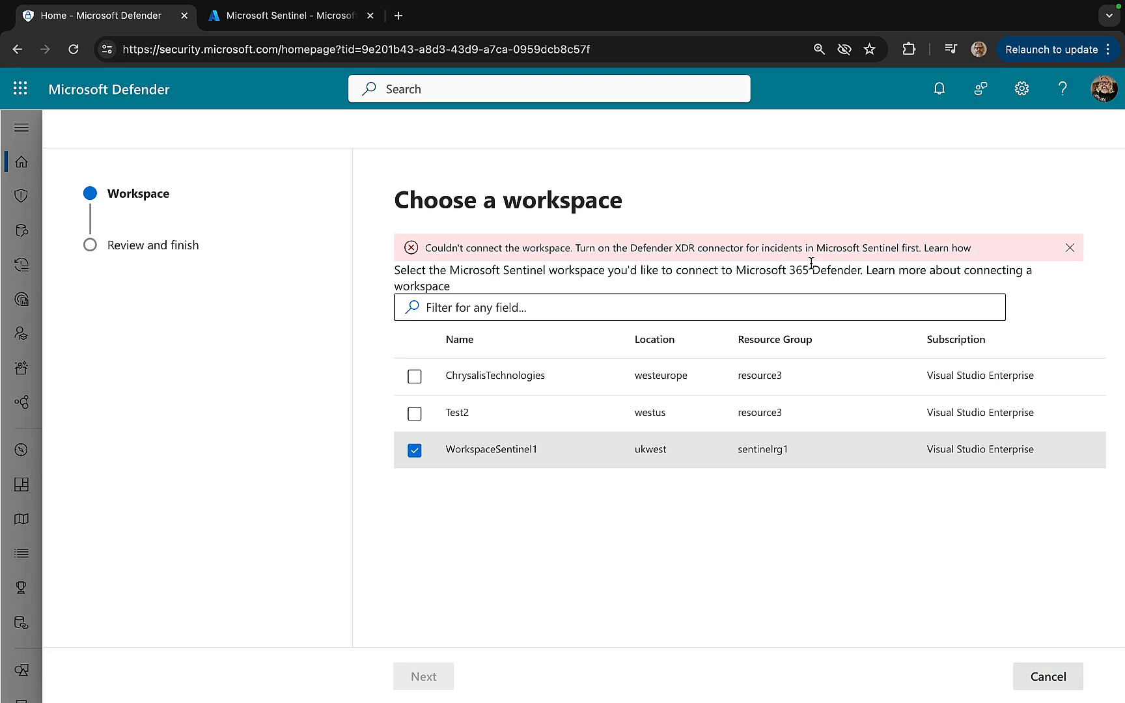
{"action": "double_click", "coordinate": [956, 248]}
{"action": "left_click", "coordinate": [932, 249]}
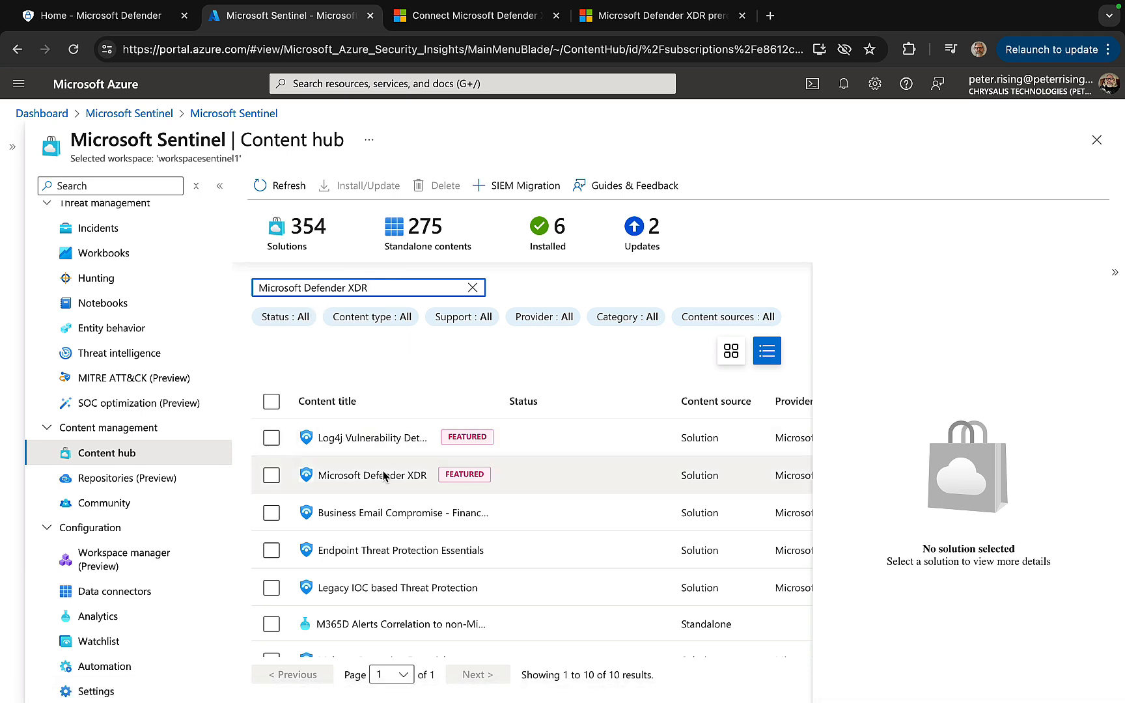
Review the Microsoft Defender XDR solution's description in the Sentinel Content hub and try to install the solution.
{"action": "left_click", "coordinate": [344, 479]}
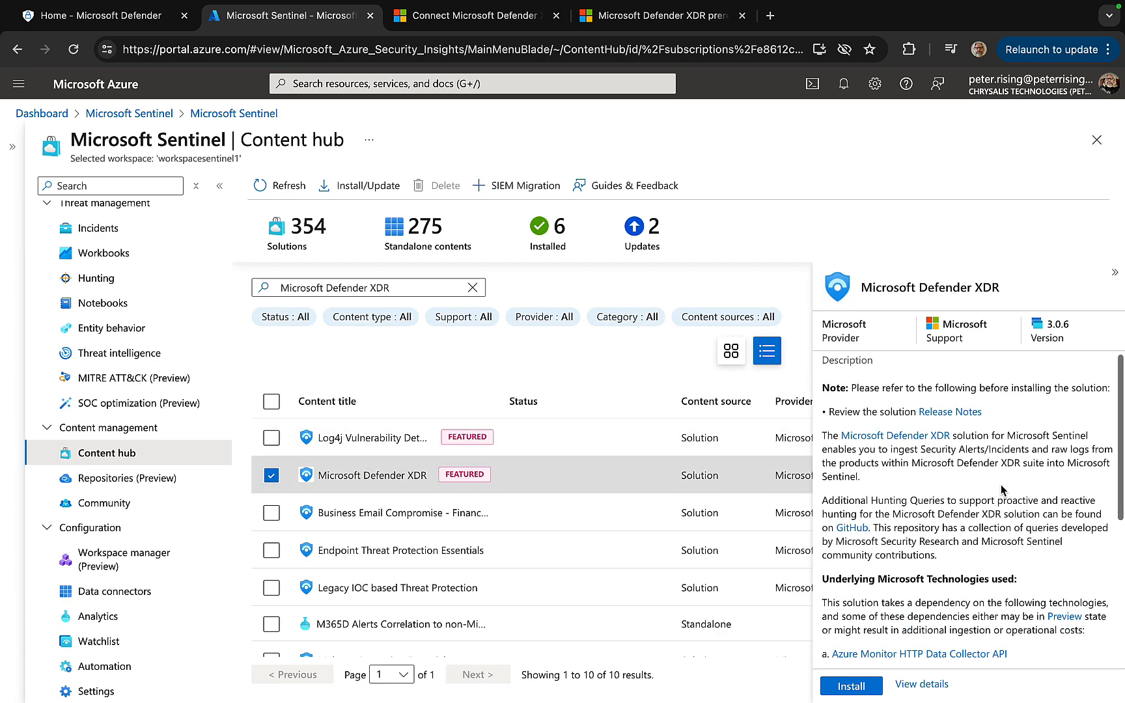
{"action": "scroll", "coordinate": [1001, 489], "scroll_direction": "down", "scroll_amount": 1}
{"action": "scroll", "coordinate": [1000, 490], "scroll_direction": "down", "scroll_amount": 1}
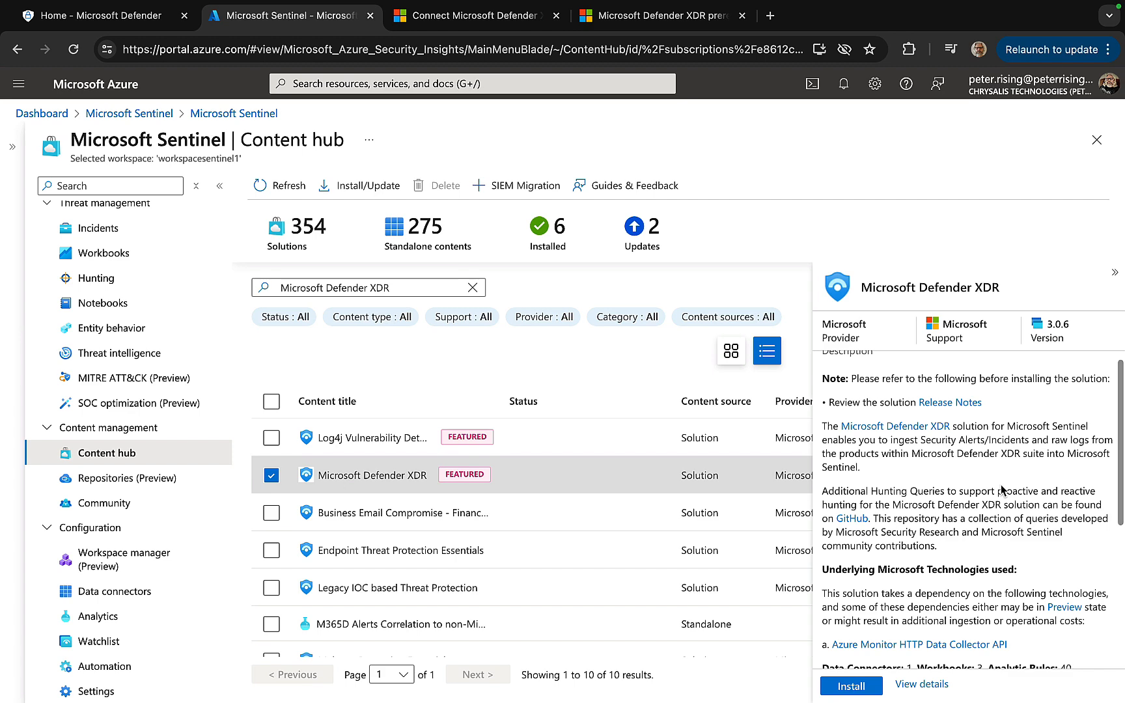
{"action": "scroll", "coordinate": [1001, 489], "scroll_direction": "down", "scroll_amount": 2}
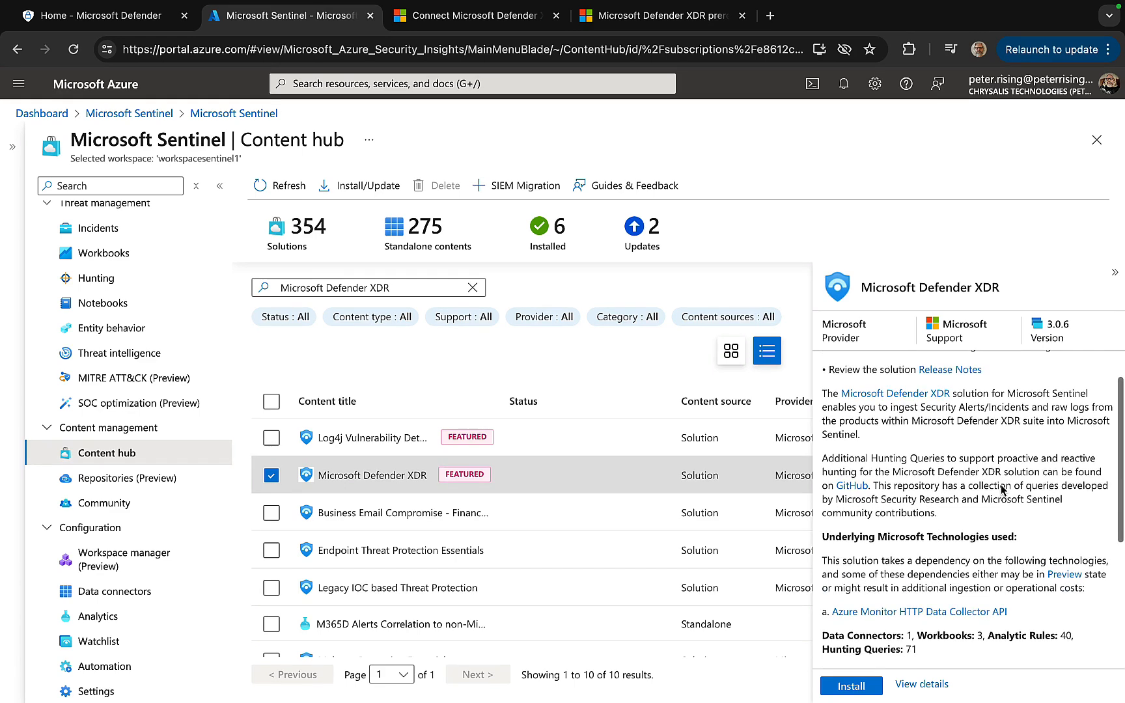
{"action": "scroll", "coordinate": [1001, 490], "scroll_direction": "down", "scroll_amount": 5}
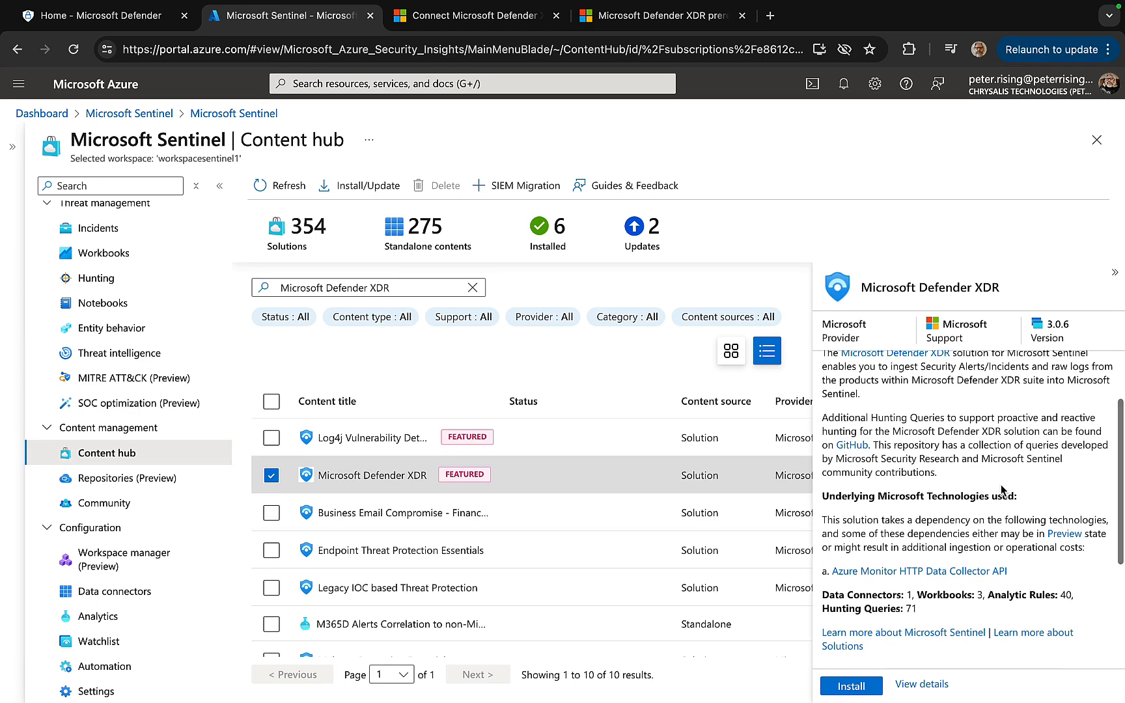
{"action": "scroll", "coordinate": [1001, 489], "scroll_direction": "down", "scroll_amount": 5}
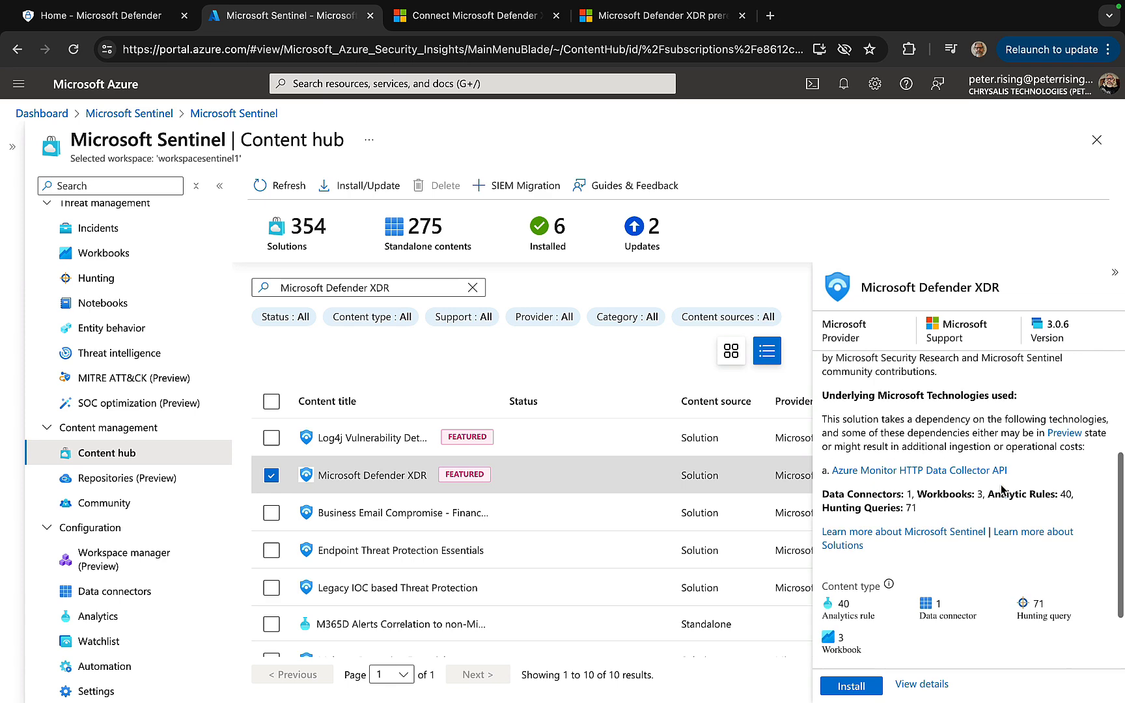
{"action": "scroll", "coordinate": [1001, 490], "scroll_direction": "down", "scroll_amount": 3}
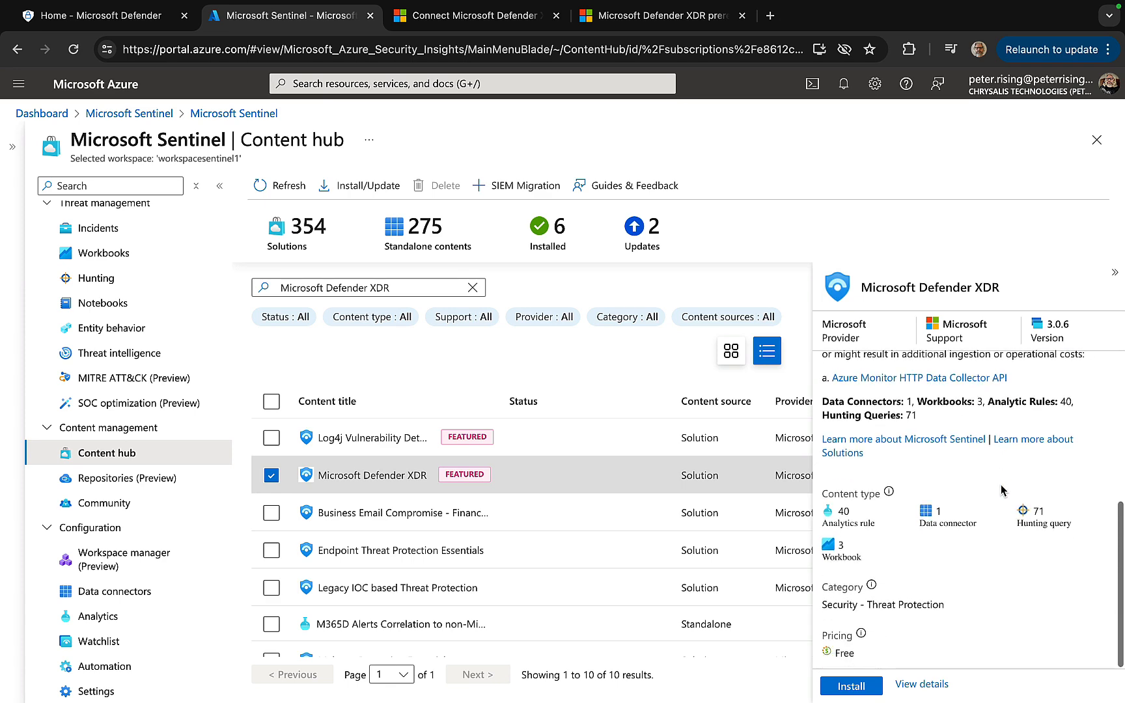
{"action": "left_click", "coordinate": [851, 687]}
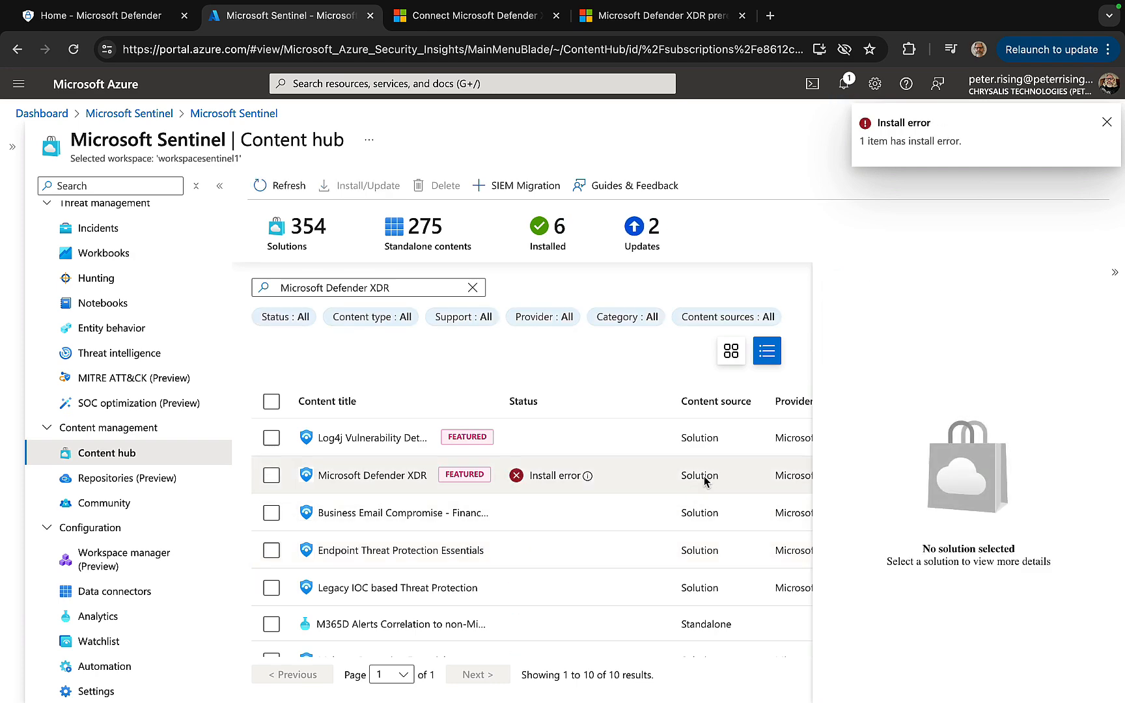
Examine the install status and details of the Microsoft Defender XDR solution.
{"action": "left_click", "coordinate": [585, 480]}
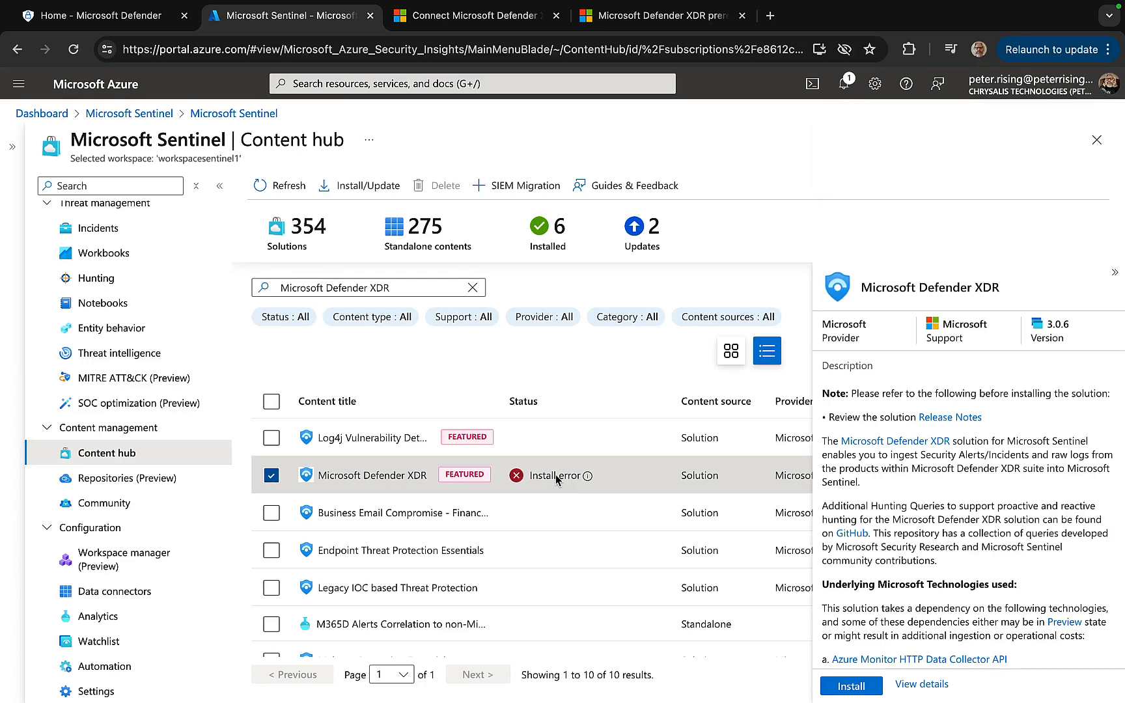
{"action": "scroll", "coordinate": [970, 529], "scroll_direction": "down", "scroll_amount": 5}
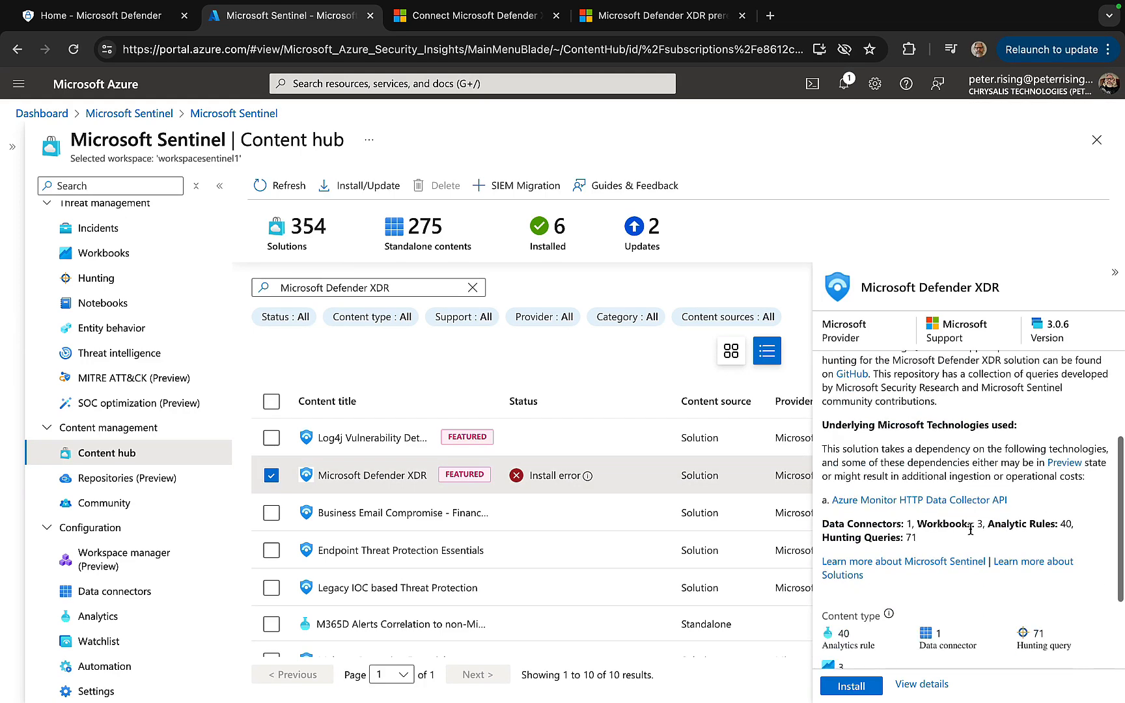
{"action": "mouse_move", "coordinate": [588, 481]}
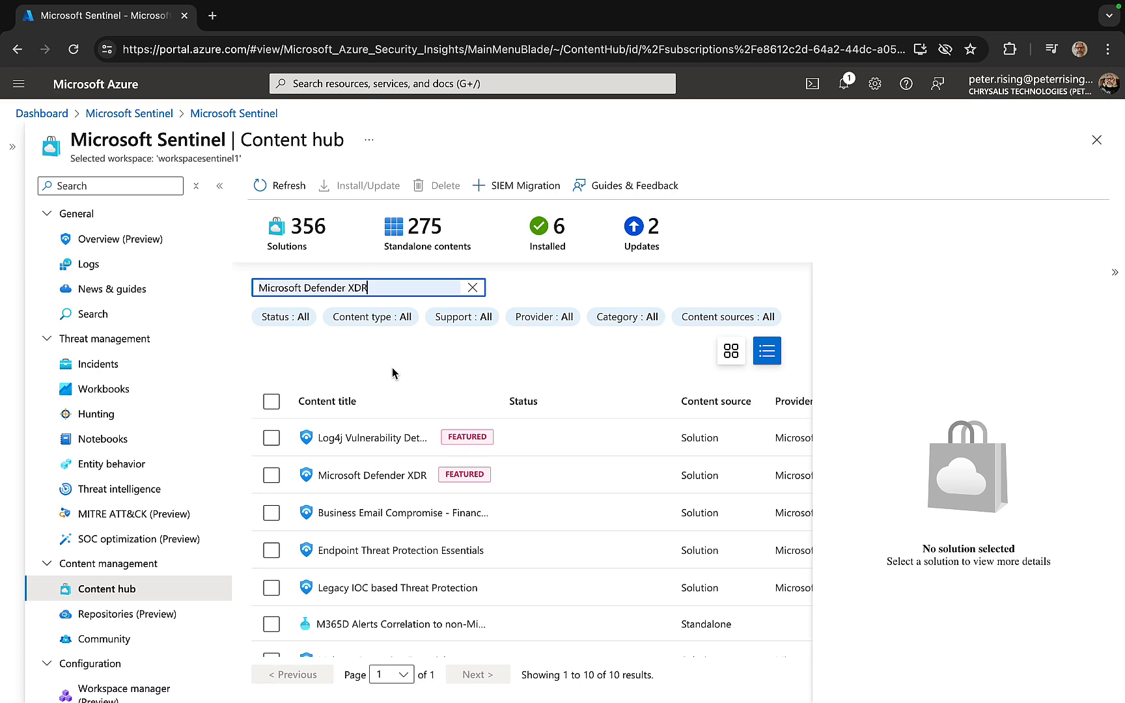
Install the Microsoft Defender XDR solution from the Content hub and check the portal notifications.
{"action": "left_click", "coordinate": [341, 479]}
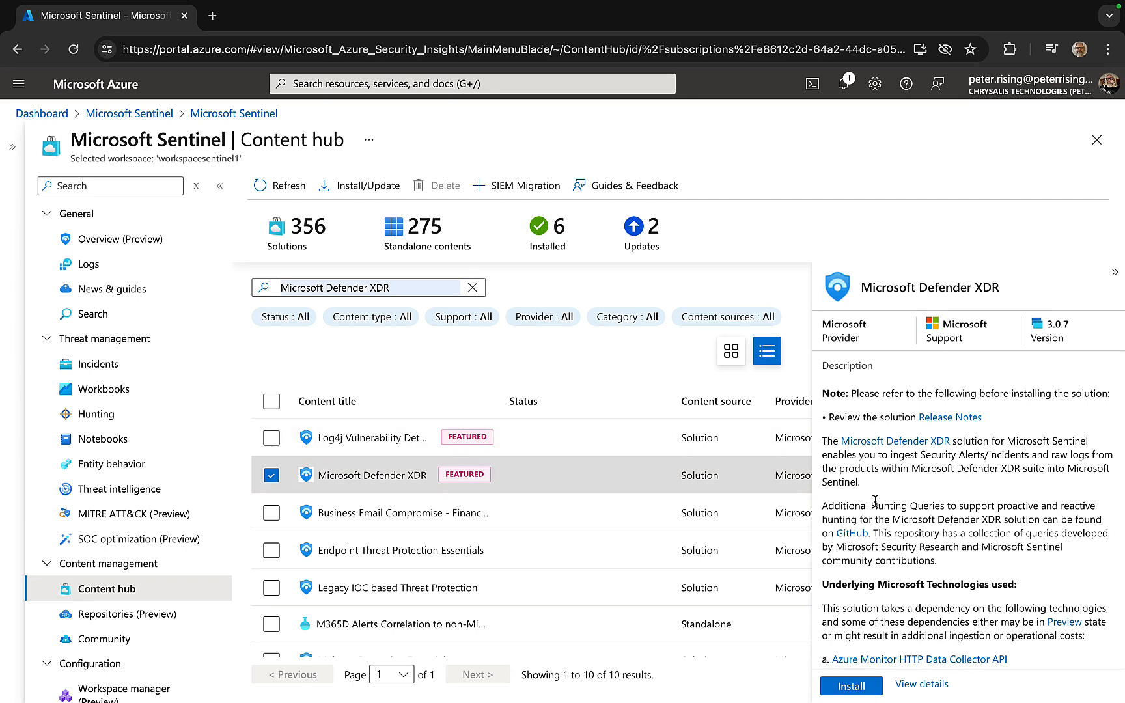
{"action": "left_click", "coordinate": [850, 687]}
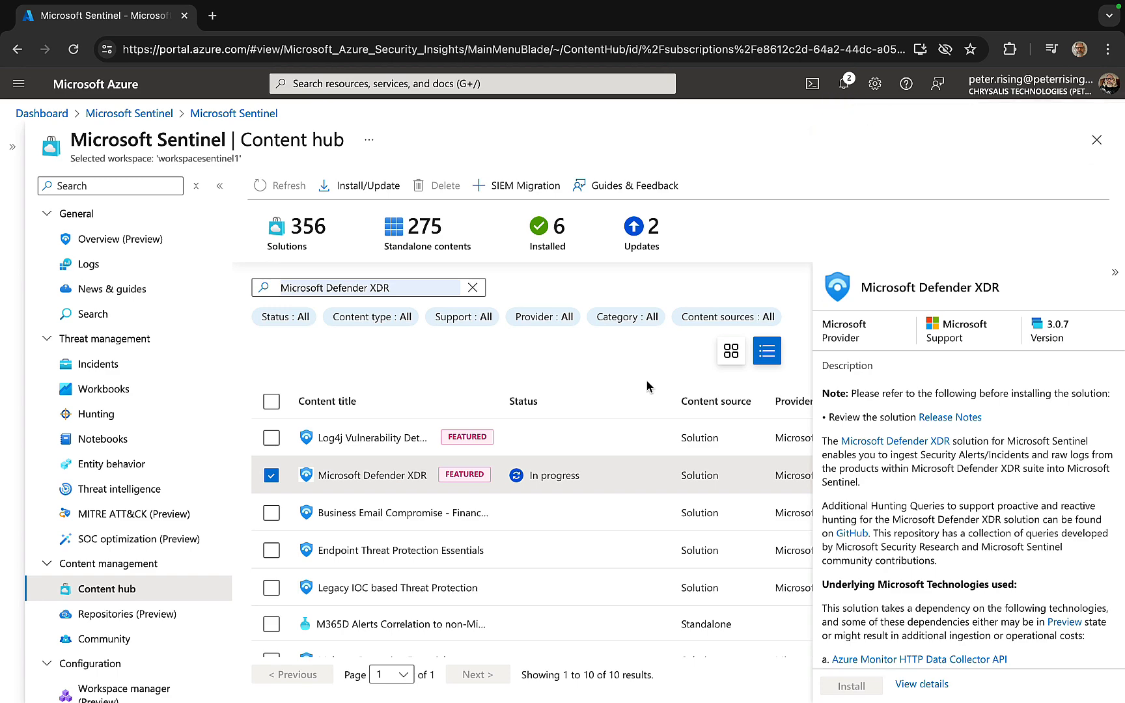
{"action": "left_click", "coordinate": [846, 87]}
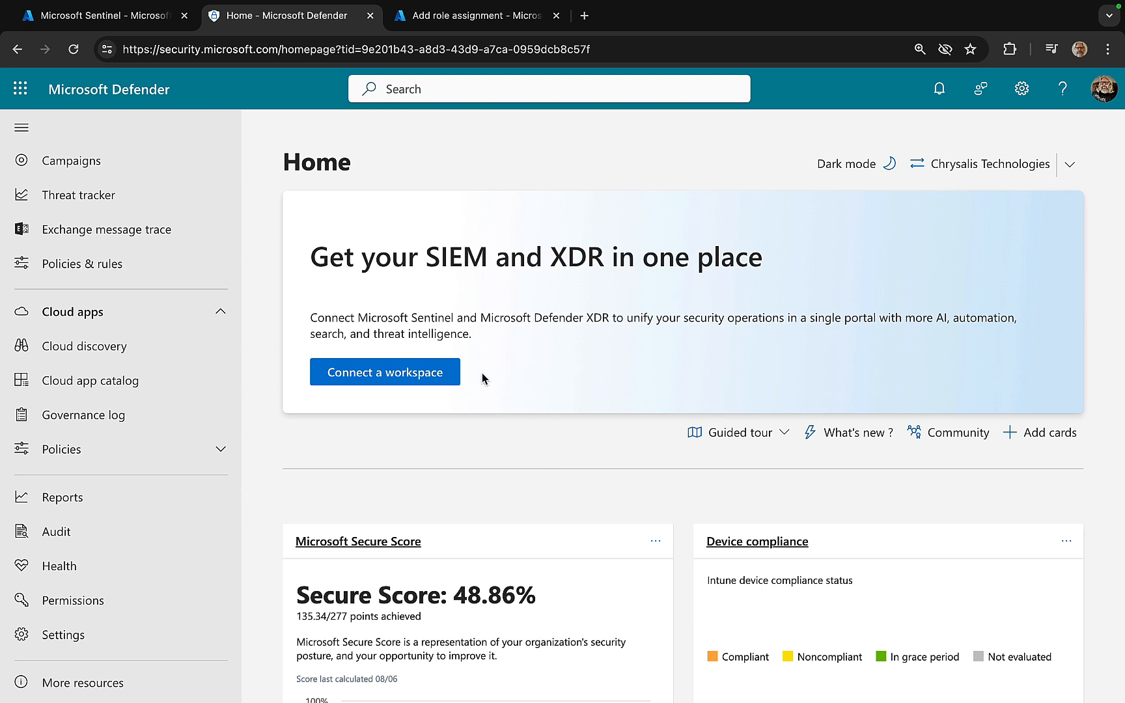
Connect the WorkspaceSentinel1 workspace to Microsoft Defender from the Defender portal home page and close the wizard.
{"action": "left_click", "coordinate": [402, 382]}
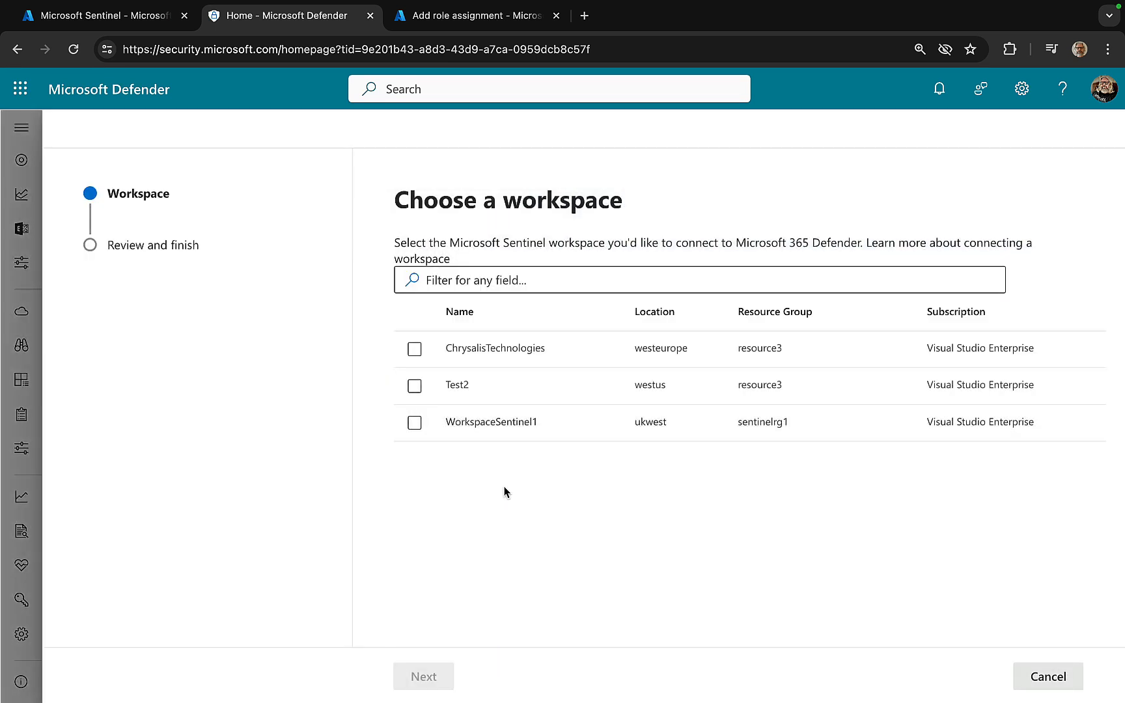
{"action": "left_click", "coordinate": [415, 423]}
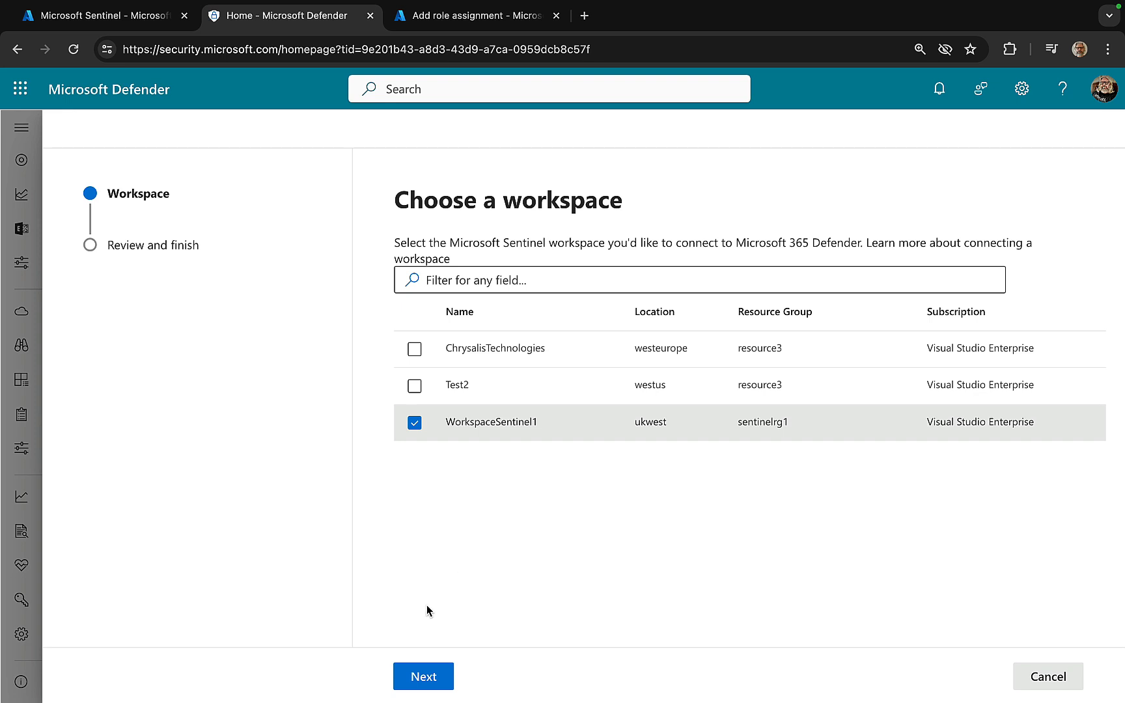
{"action": "left_click", "coordinate": [422, 678]}
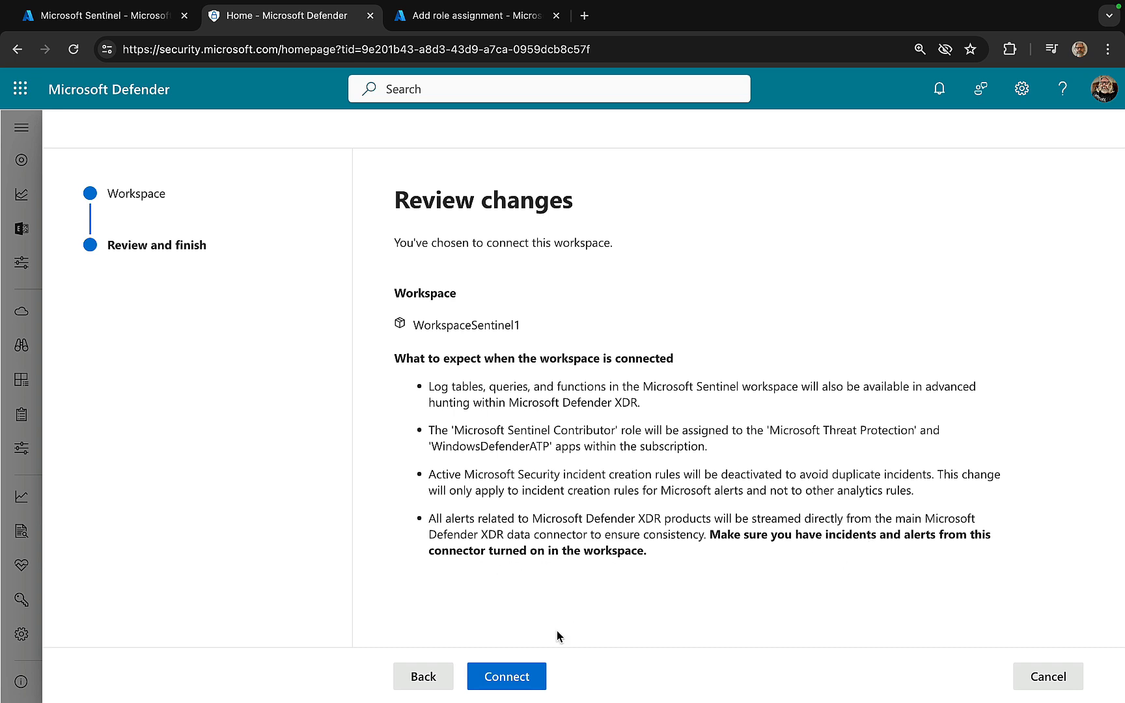
{"action": "left_click", "coordinate": [515, 679]}
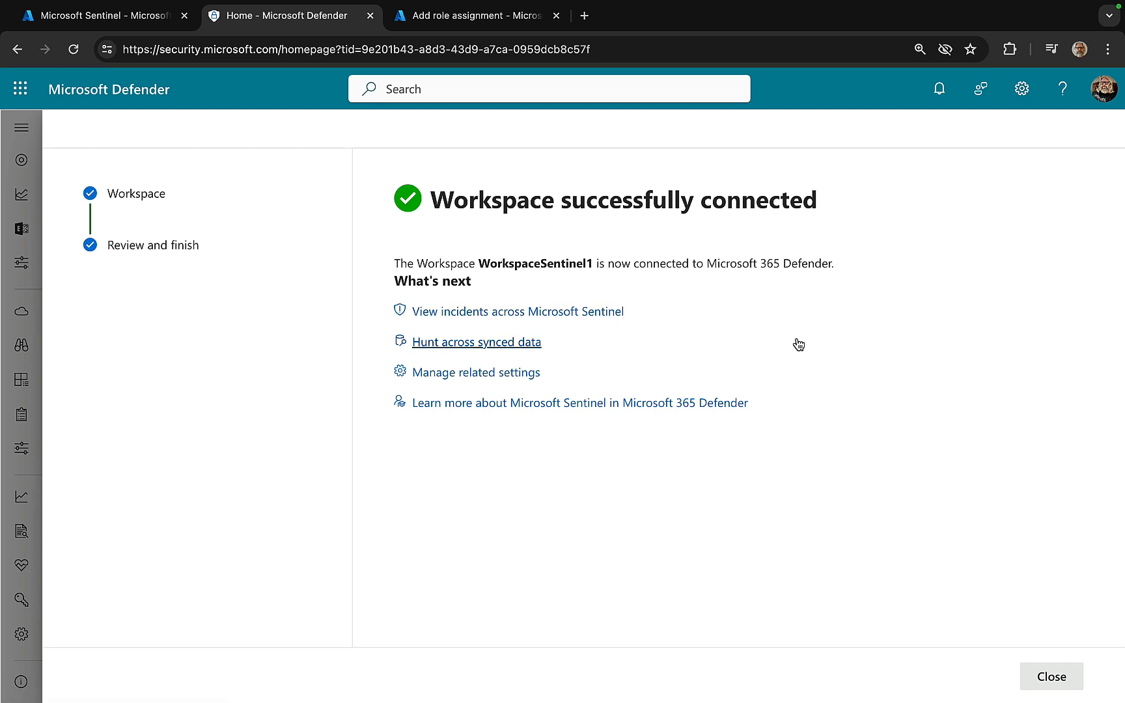
{"action": "left_click", "coordinate": [1047, 679]}
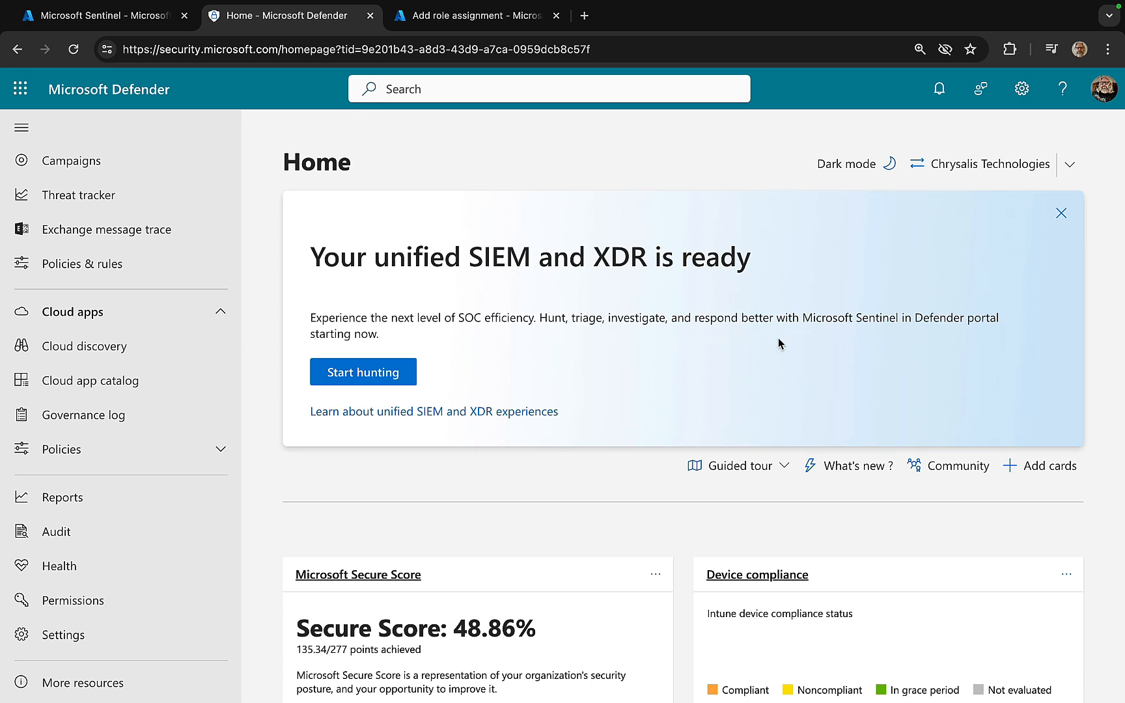
Start hunting from the Defender home page and look through the Advanced hunting schema tables.
{"action": "left_click", "coordinate": [350, 371]}
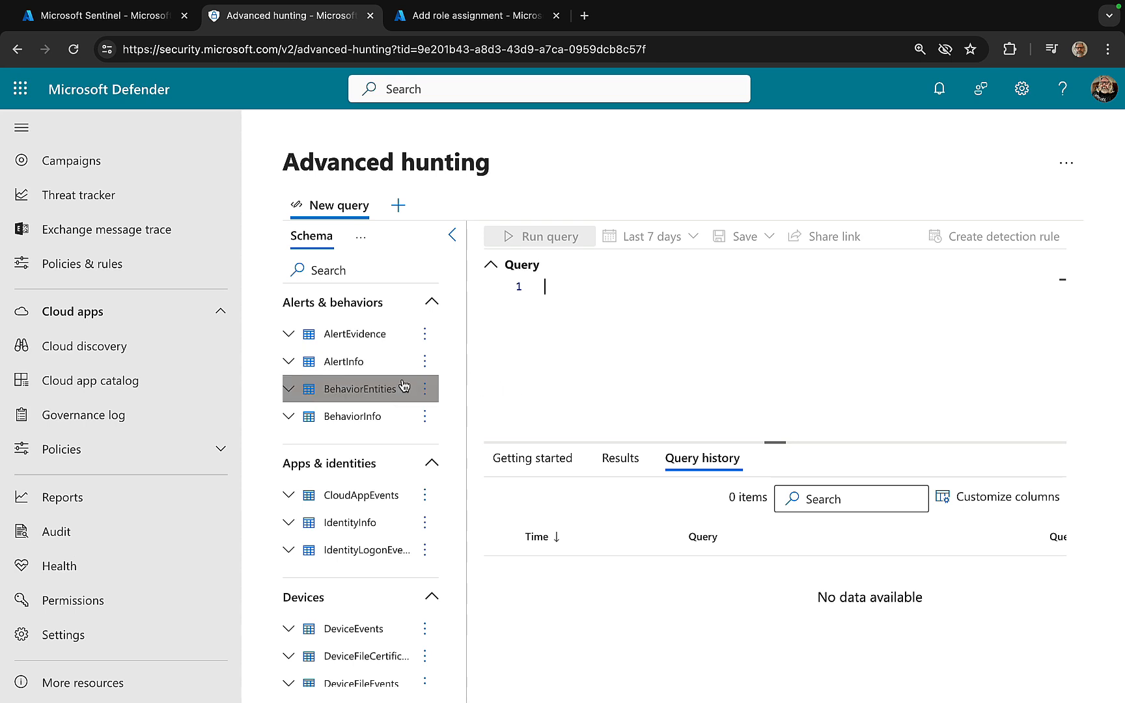
{"action": "scroll", "coordinate": [403, 386], "scroll_direction": "down", "scroll_amount": 5}
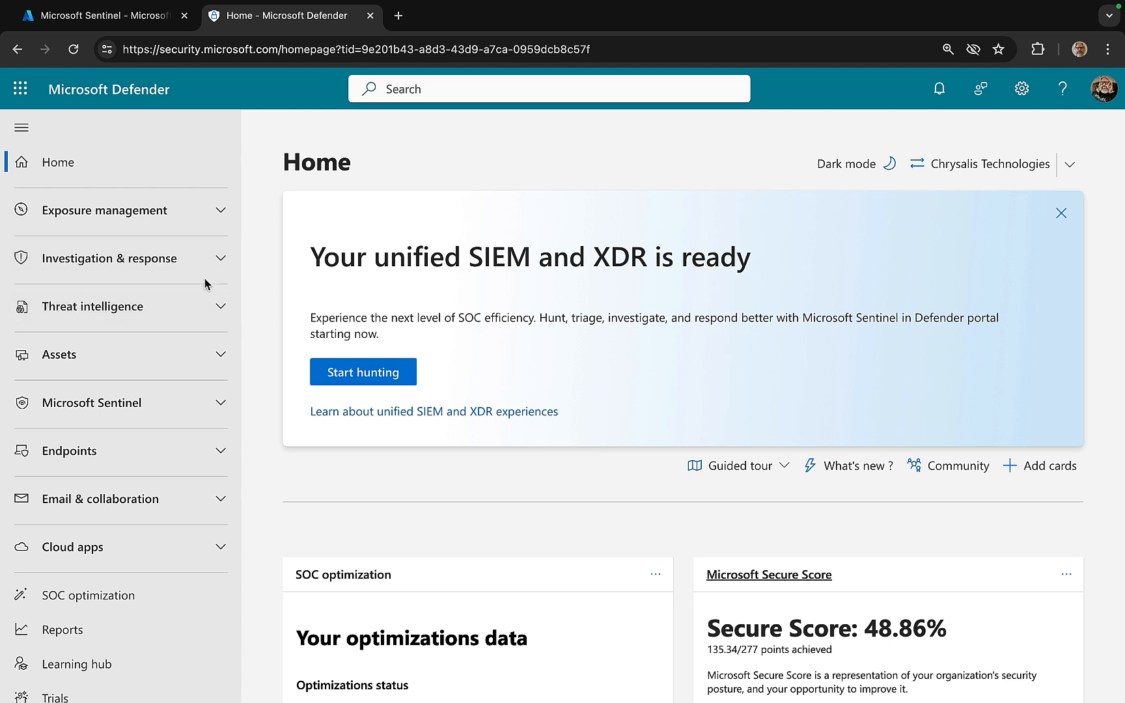
Look through the Hunting entries under Investigation & response, collapse the section, and open Advanced hunting from the home page.
{"action": "left_click", "coordinate": [217, 262]}
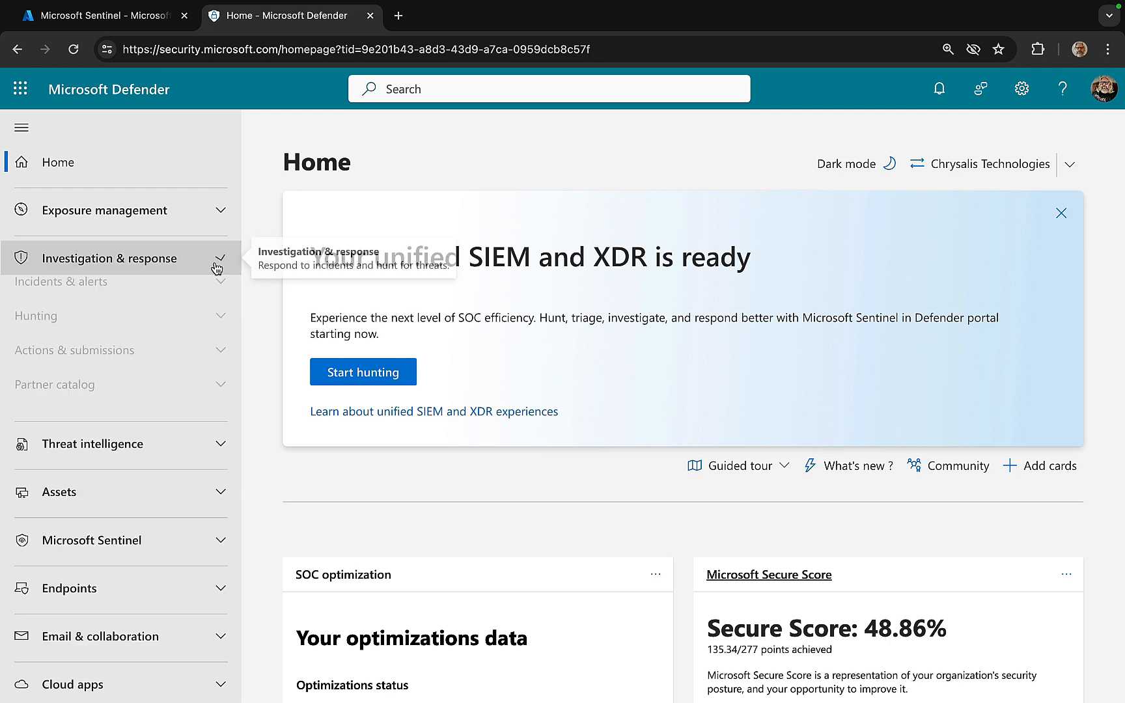
{"action": "left_click", "coordinate": [220, 327]}
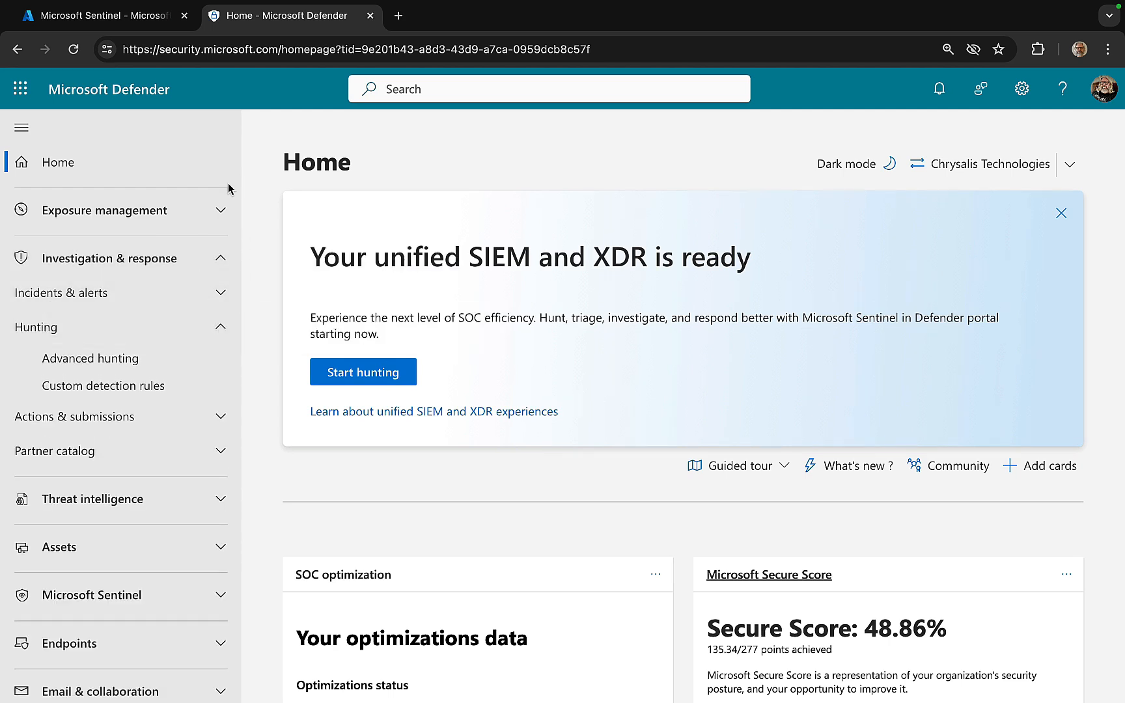
{"action": "left_click", "coordinate": [220, 261]}
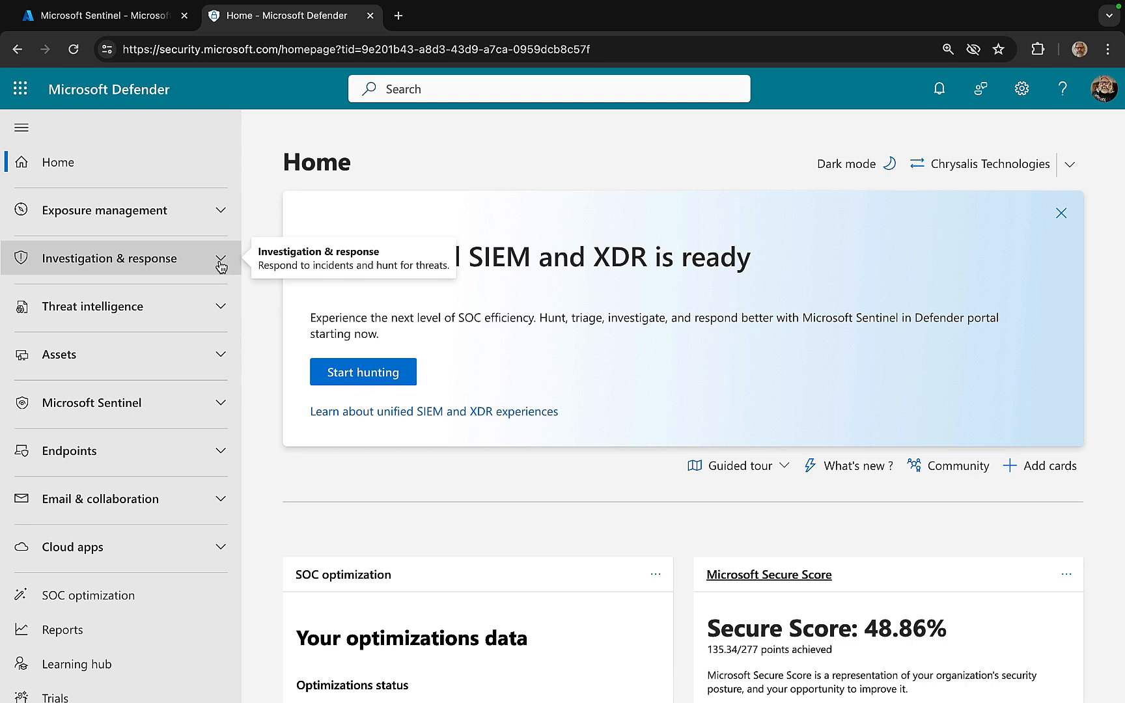
{"action": "left_click", "coordinate": [366, 374]}
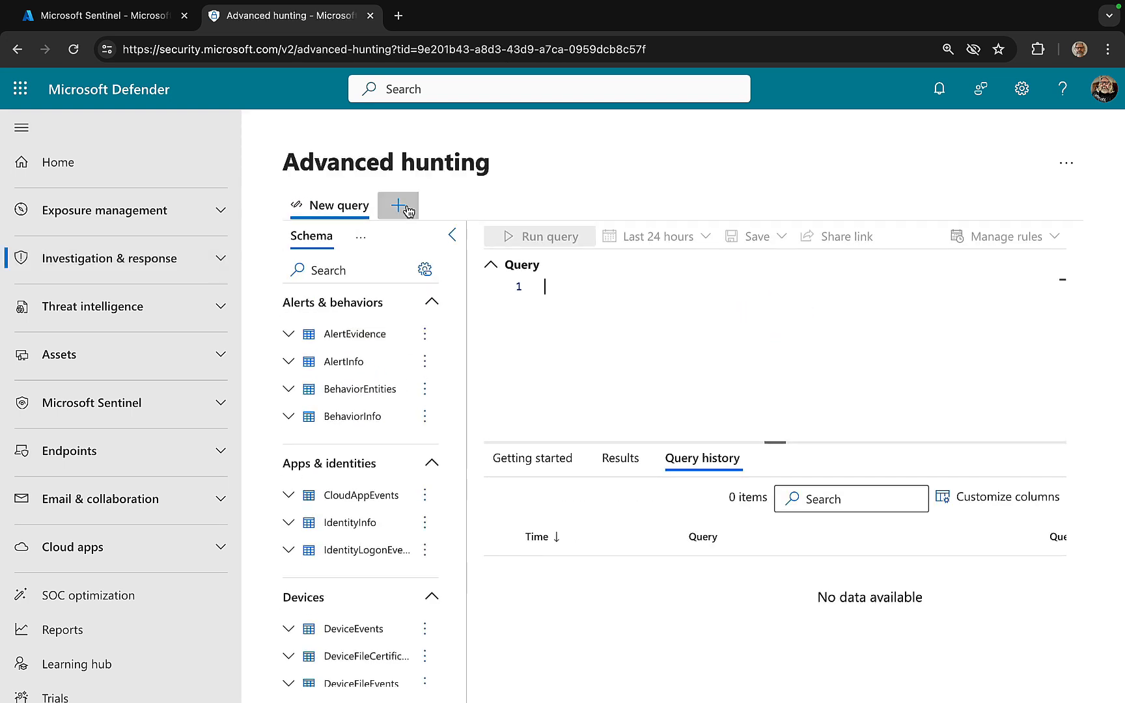
Open the Search page in the Defender portal's Microsoft Sentinel section and examine its search, saved search and restoration options.
{"action": "left_click", "coordinate": [217, 407]}
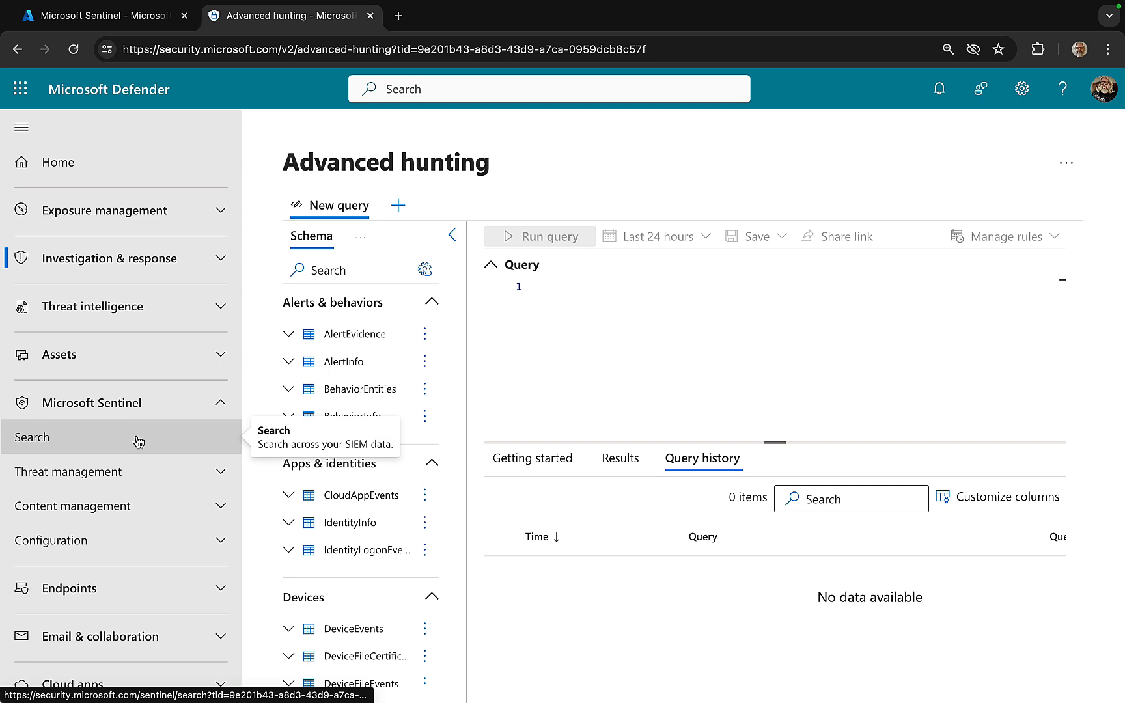
{"action": "left_click", "coordinate": [117, 440]}
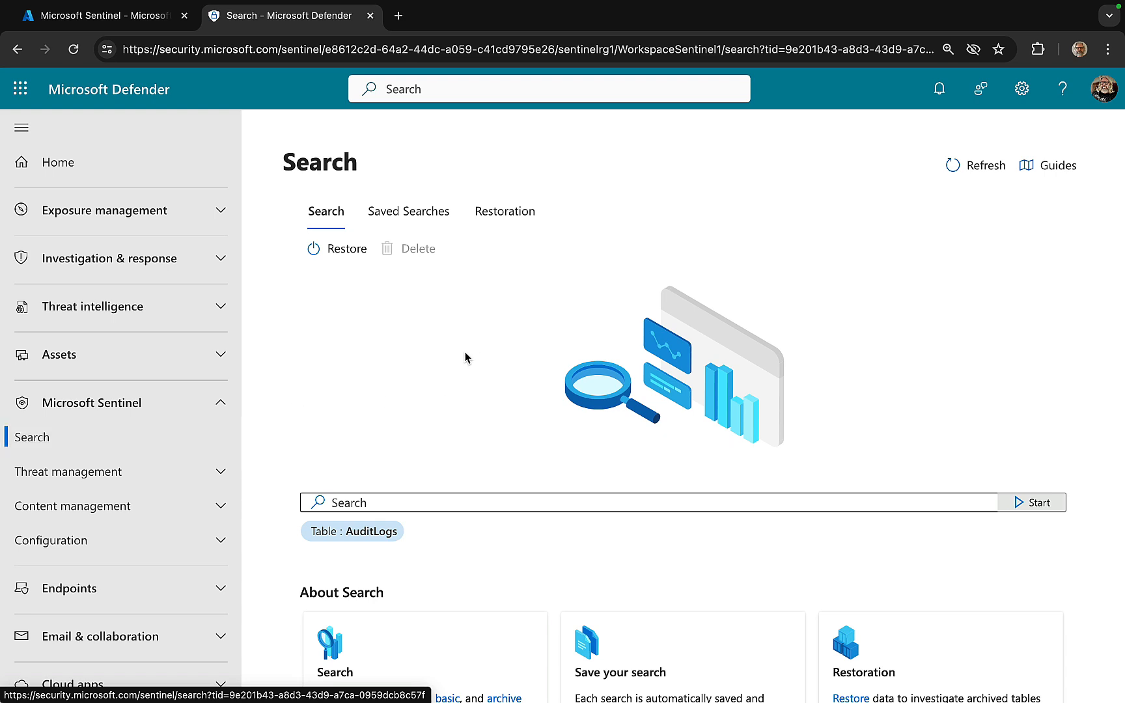
{"action": "scroll", "coordinate": [466, 357], "scroll_direction": "down", "scroll_amount": 1}
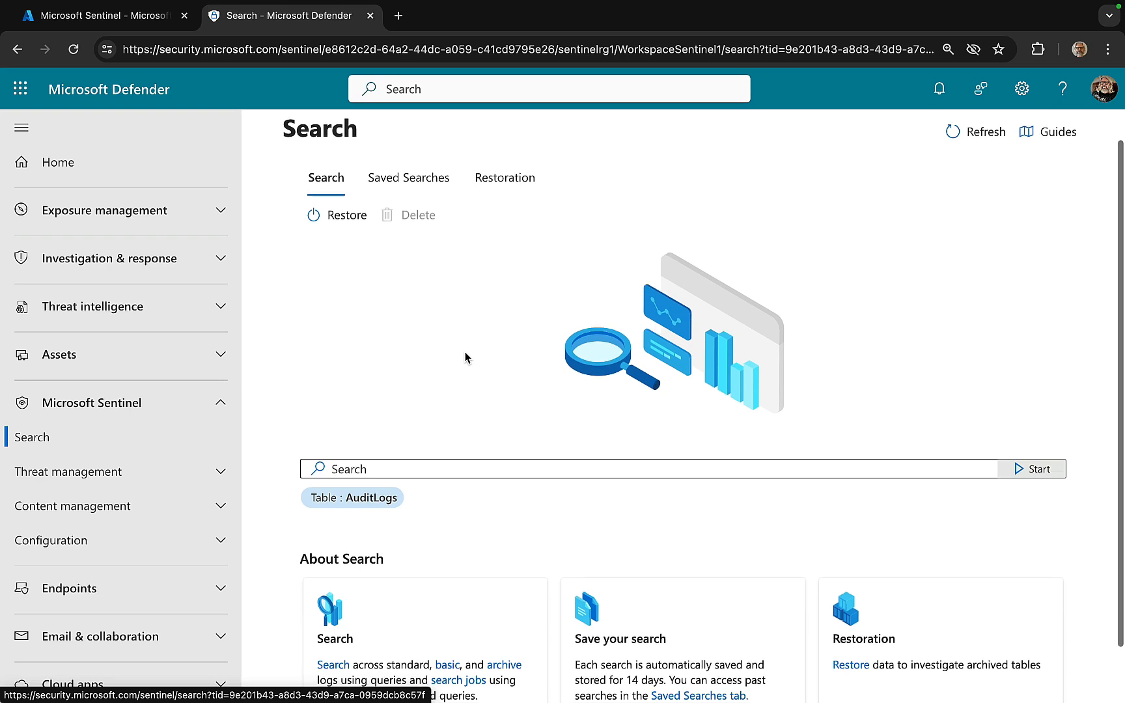
{"action": "scroll", "coordinate": [466, 356], "scroll_direction": "up", "scroll_amount": 1}
{"action": "scroll", "coordinate": [513, 331], "scroll_direction": "down", "scroll_amount": 3}
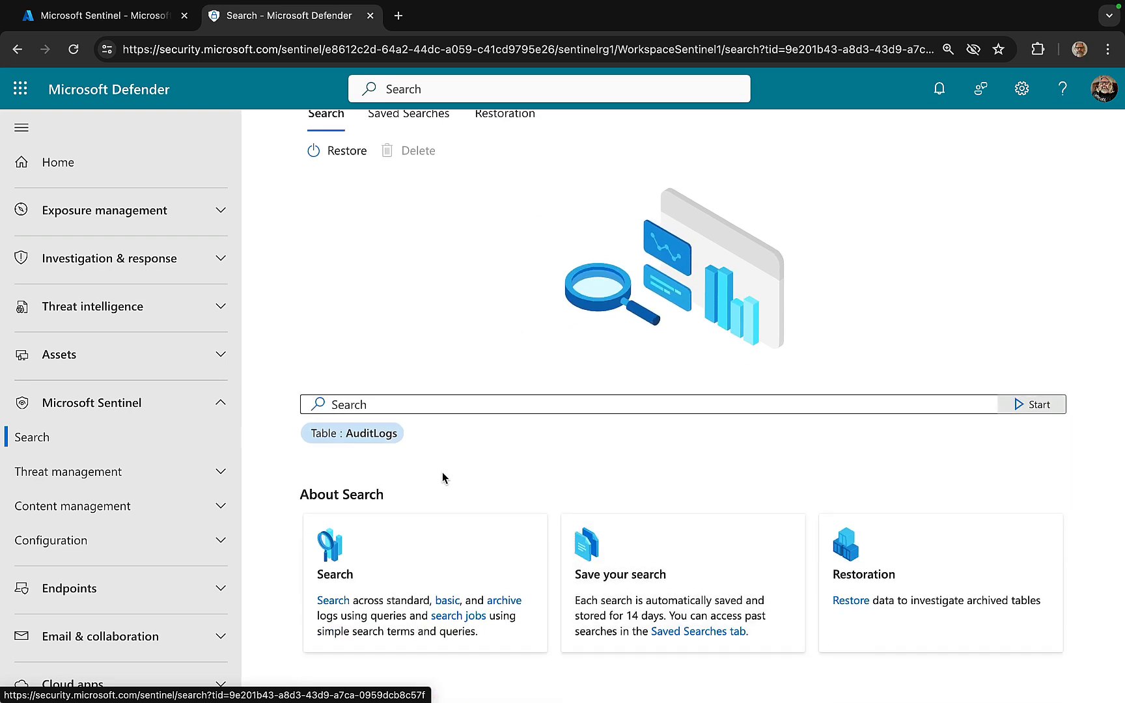
Expand Threat management under Microsoft Sentinel and compare its entries with the Sentinel menu in the Azure portal, returning to the Defender portal.
{"action": "left_click", "coordinate": [163, 479]}
{"action": "scroll", "coordinate": [166, 477], "scroll_direction": "down", "scroll_amount": 1}
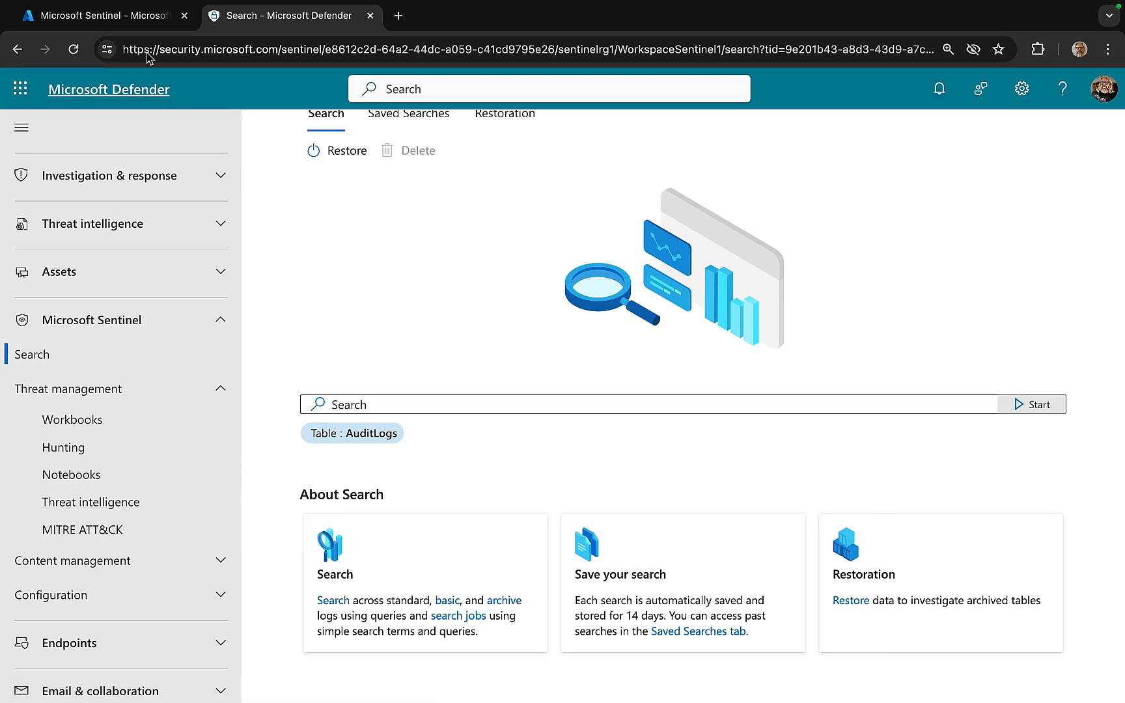
{"action": "left_click", "coordinate": [142, 17]}
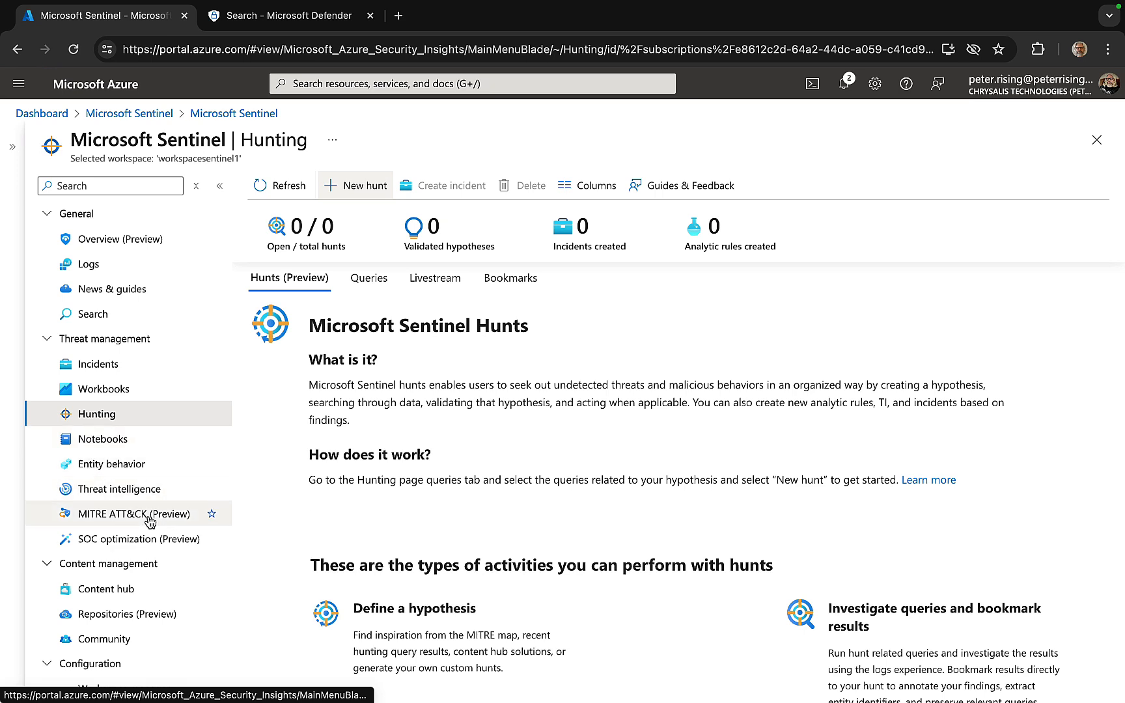
{"action": "left_click", "coordinate": [289, 25]}
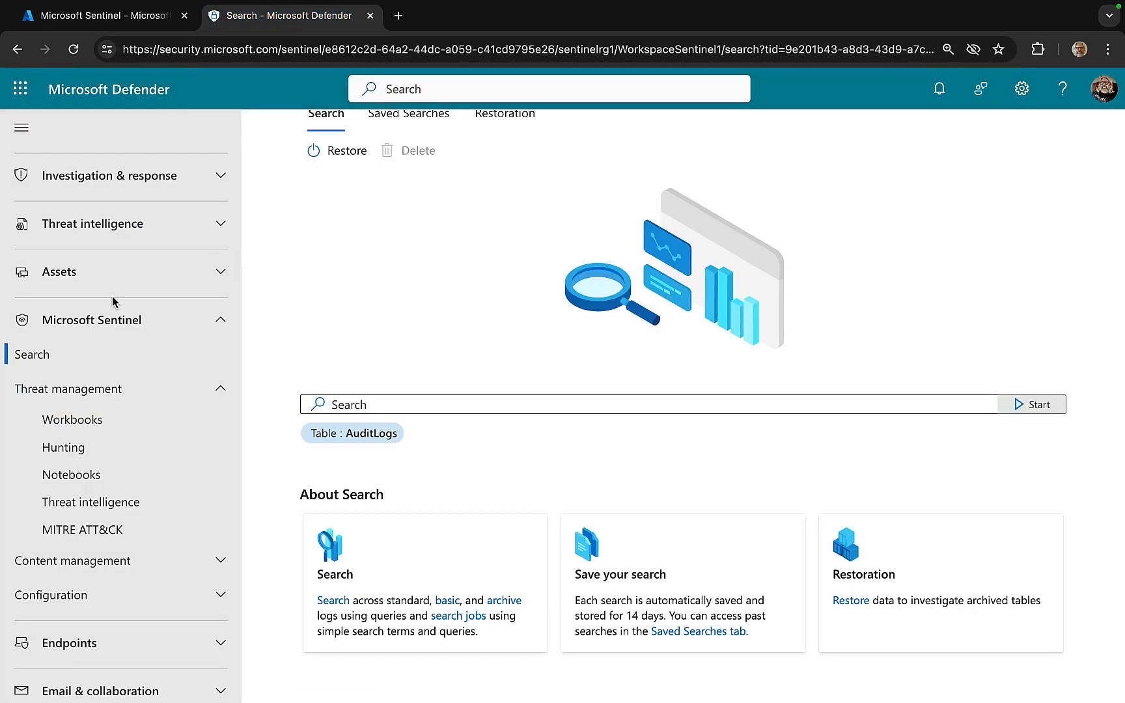
Expand Content management and Configuration under Microsoft Sentinel, look through their entries, and open the Data connectors page.
{"action": "scroll", "coordinate": [171, 542], "scroll_direction": "down", "scroll_amount": 3}
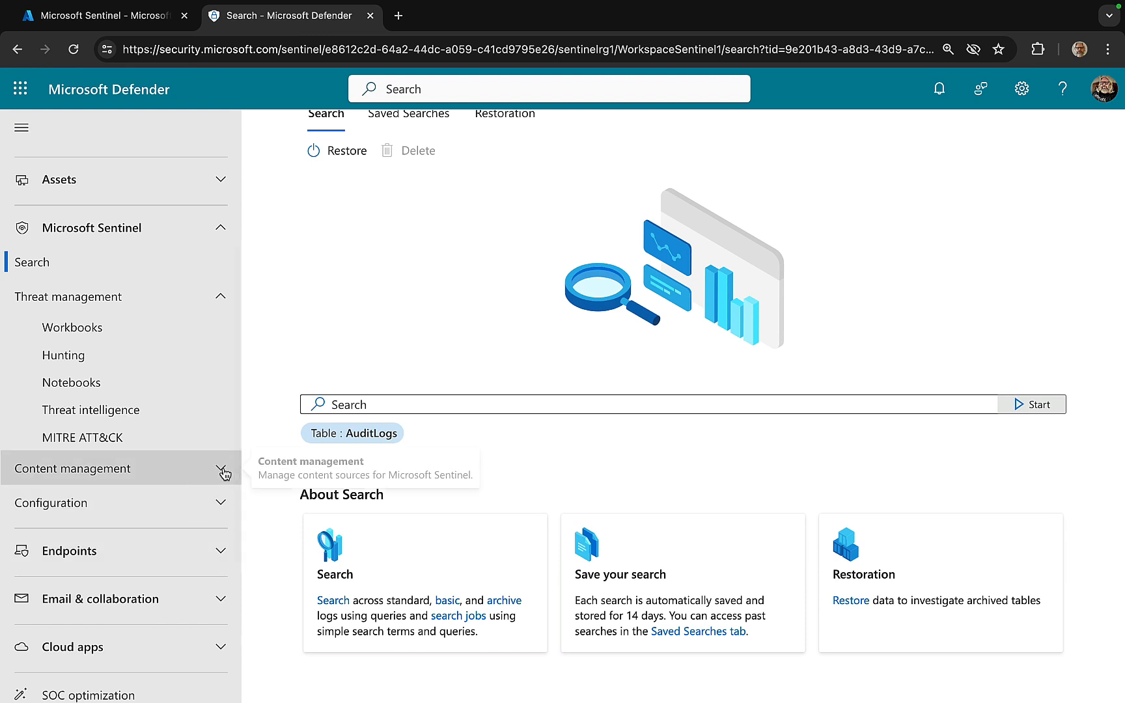
{"action": "left_click", "coordinate": [217, 468]}
{"action": "scroll", "coordinate": [229, 401], "scroll_direction": "down", "scroll_amount": 2}
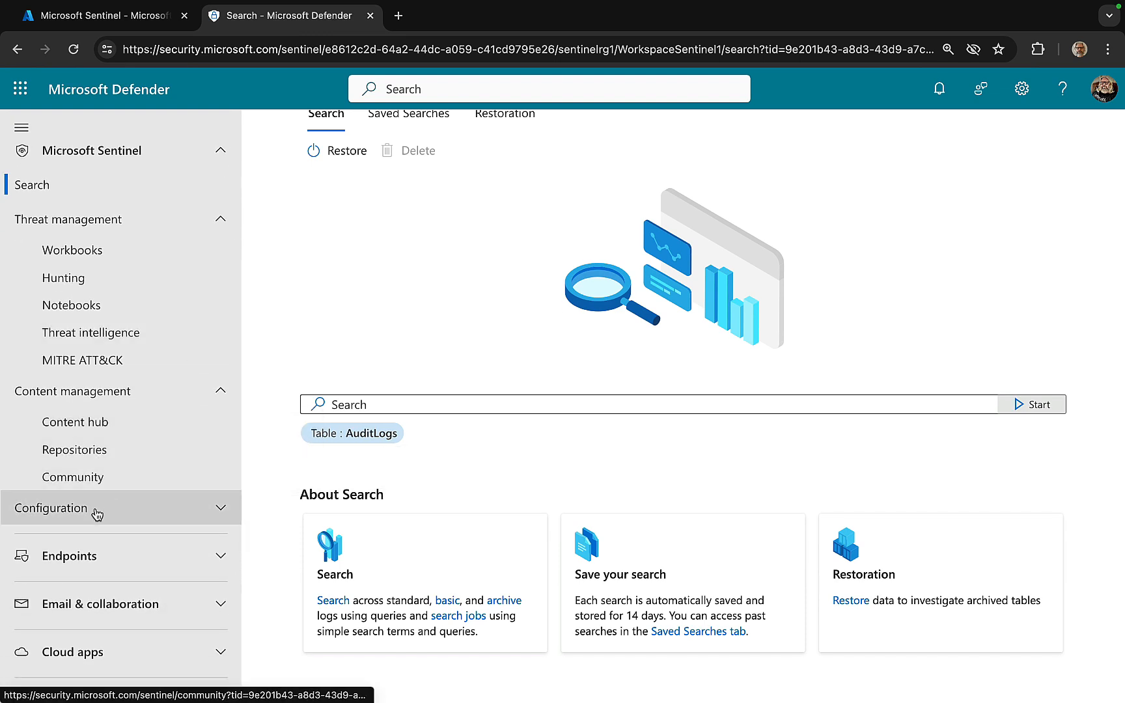
{"action": "left_click", "coordinate": [159, 508]}
{"action": "scroll", "coordinate": [156, 511], "scroll_direction": "down", "scroll_amount": 2}
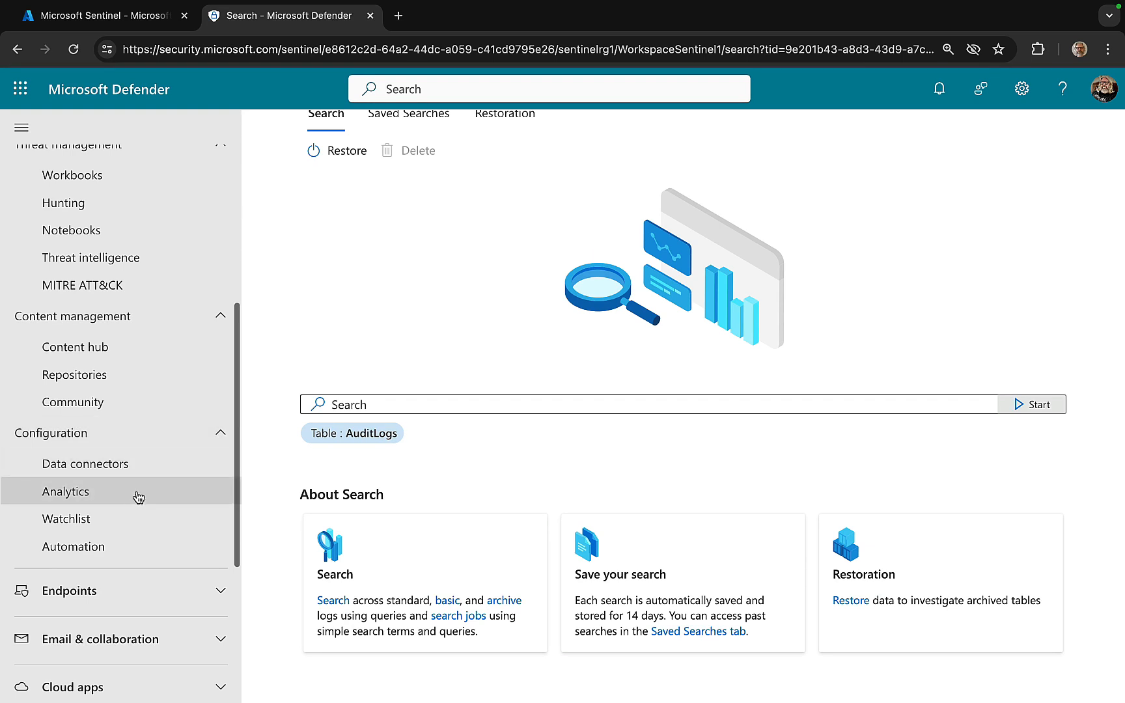
{"action": "left_click", "coordinate": [114, 471]}
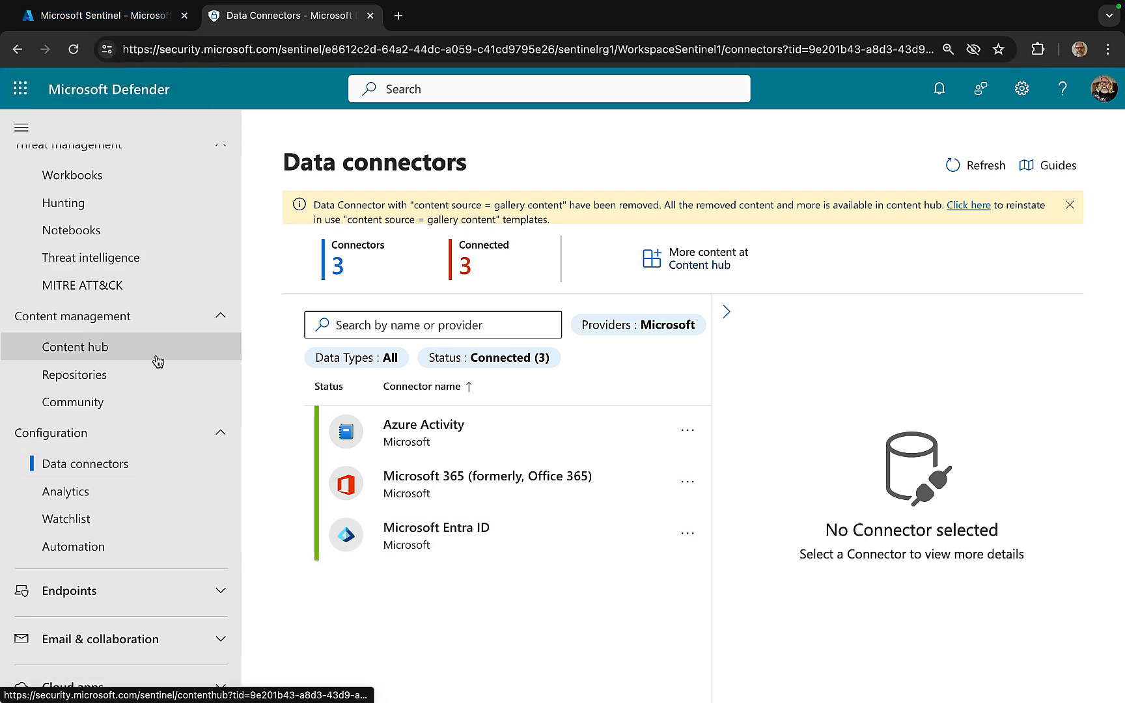
Collapse the Microsoft Sentinel section, return to the Defender home page, and dismiss the unified SIEM and XDR banner.
{"action": "scroll", "coordinate": [154, 359], "scroll_direction": "up", "scroll_amount": 5}
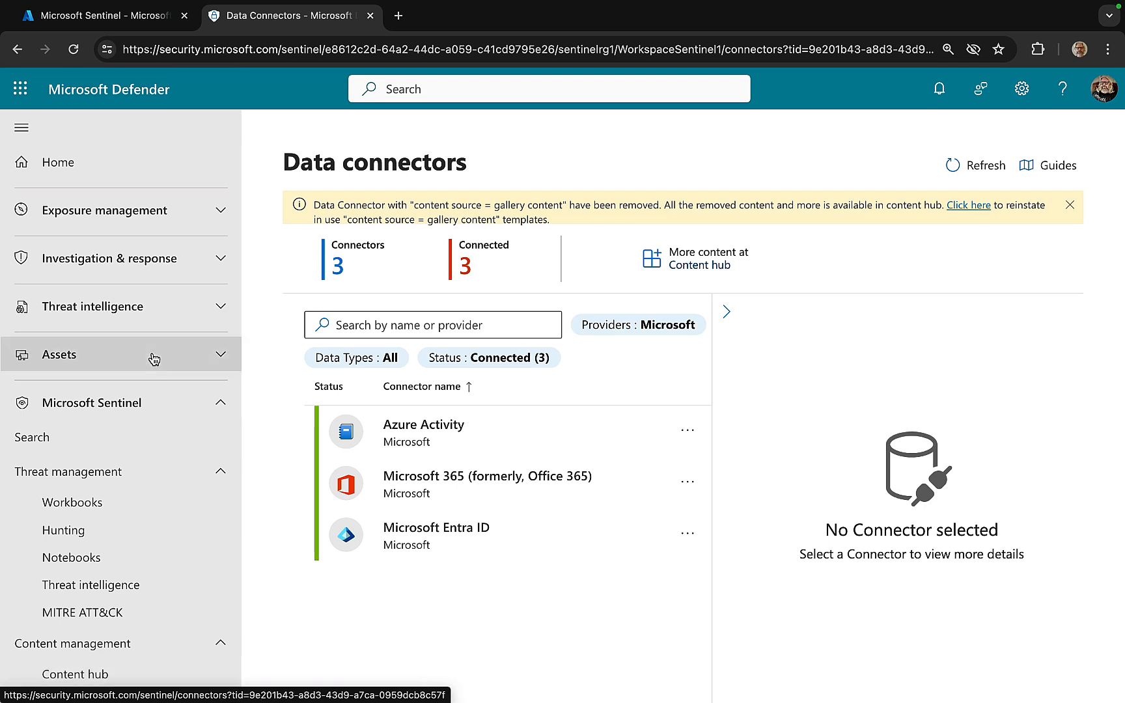
{"action": "left_click", "coordinate": [209, 412]}
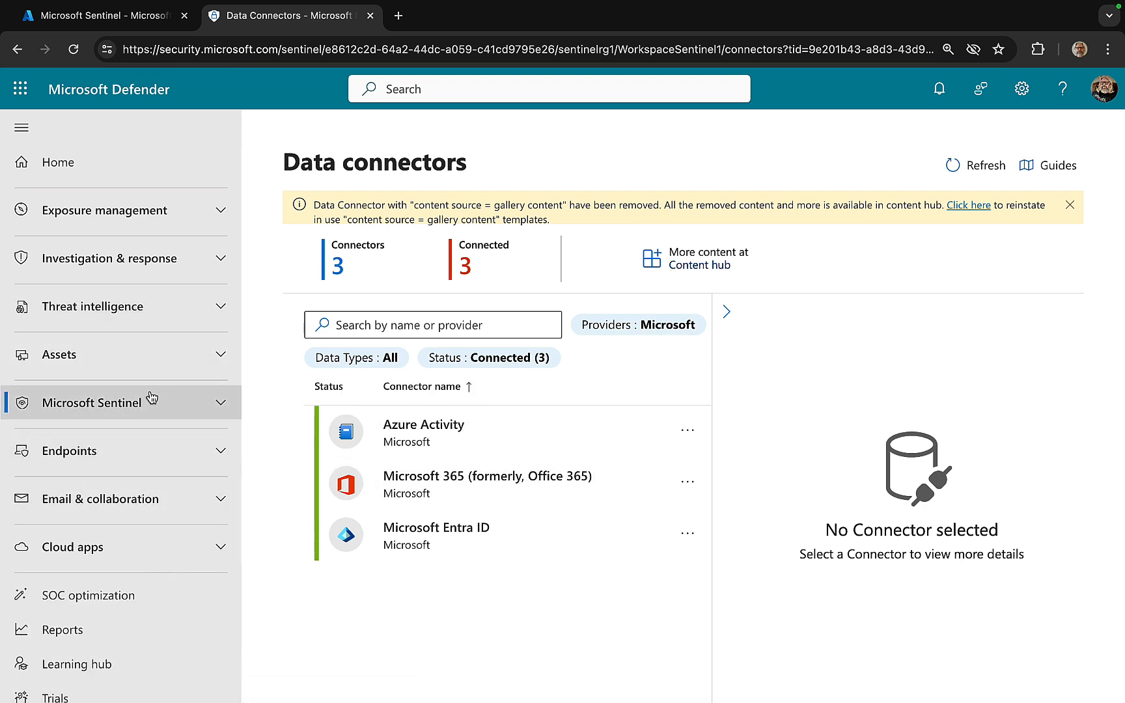
{"action": "left_click", "coordinate": [118, 165]}
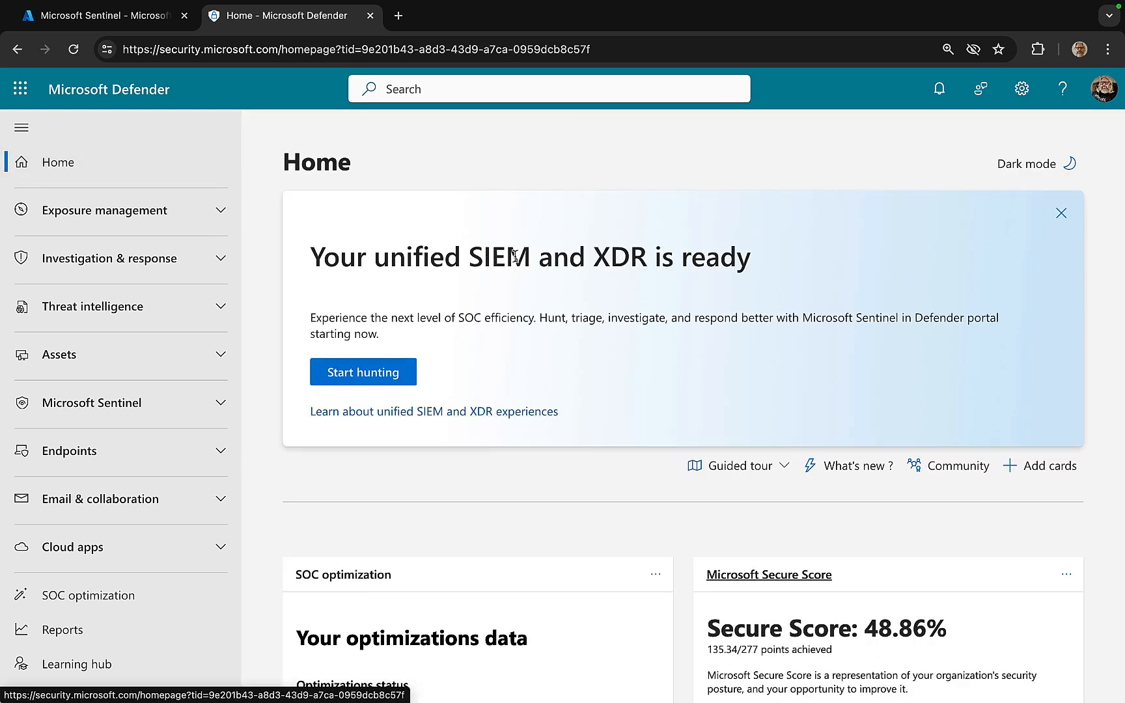
{"action": "left_click", "coordinate": [1062, 213]}
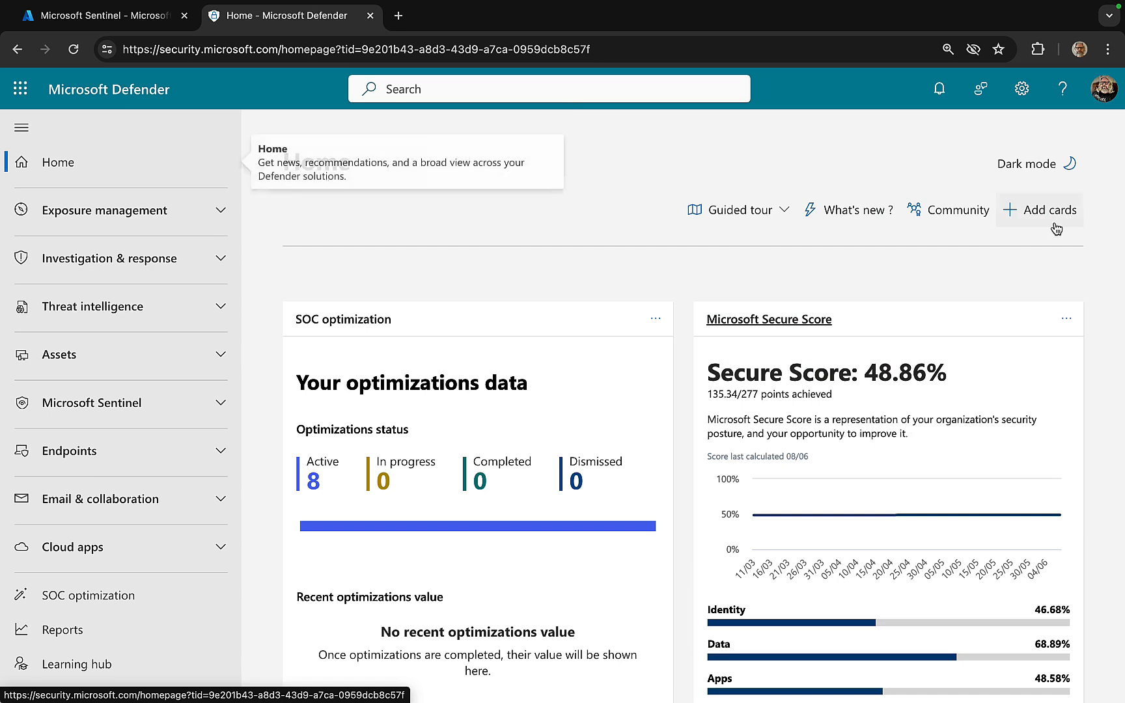